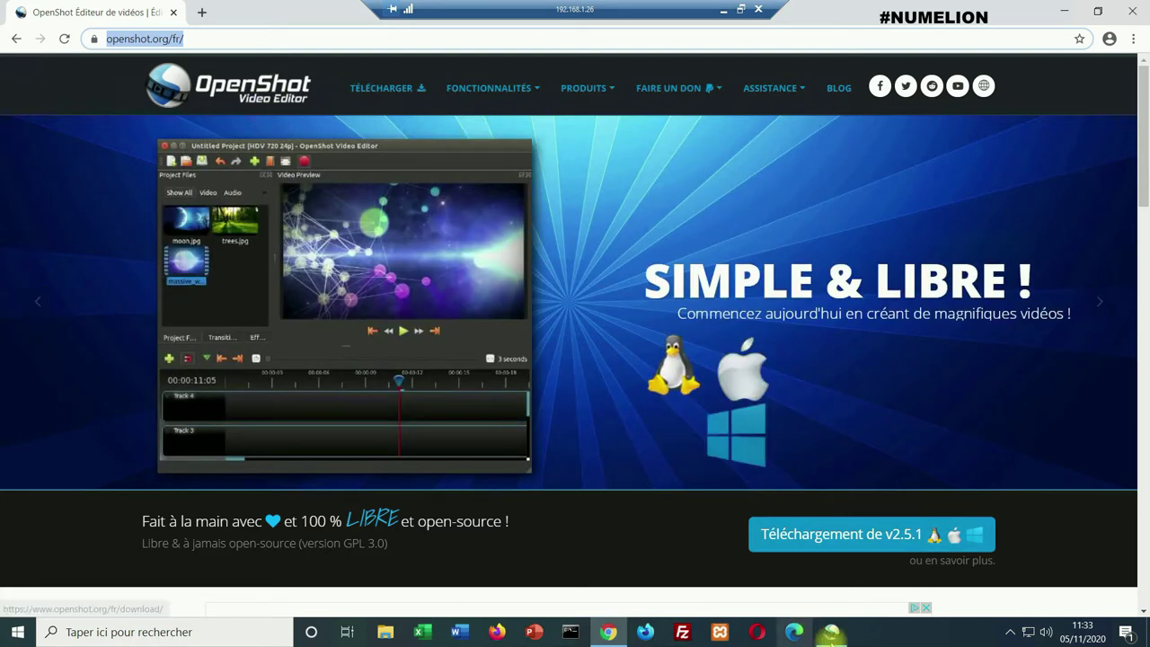
# In OpenShot Video Editor, import the Coffee - 46989 video from the Bureau folder and place it at the start of Piste 5.
pyautogui.click(831, 636)
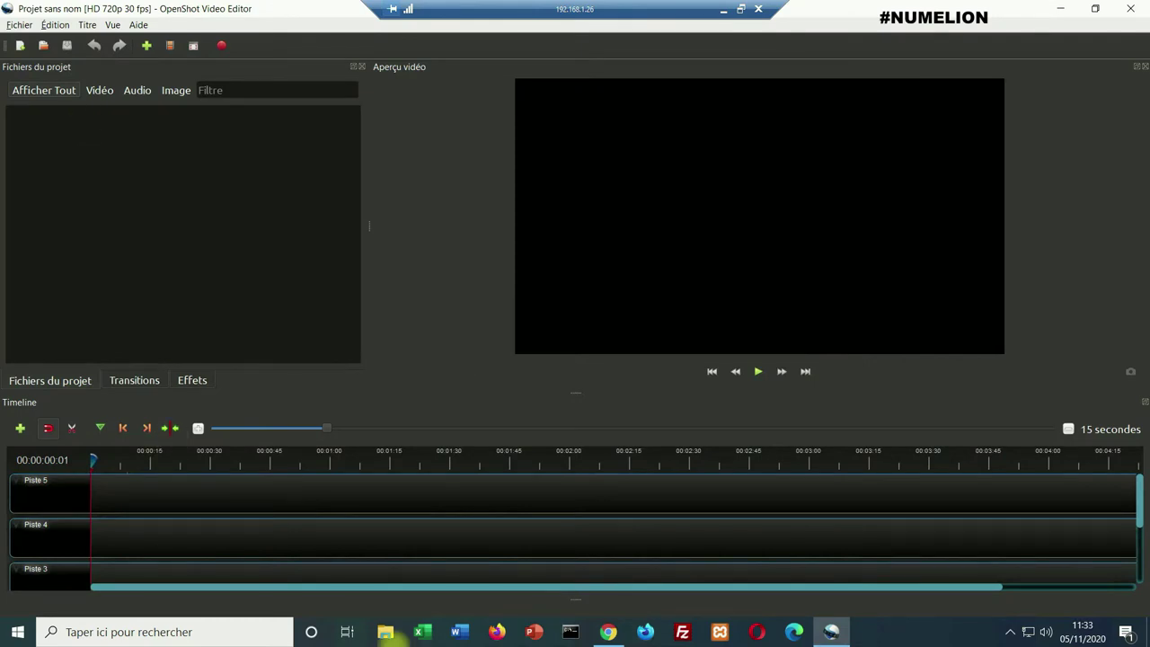
pyautogui.click(19, 24)
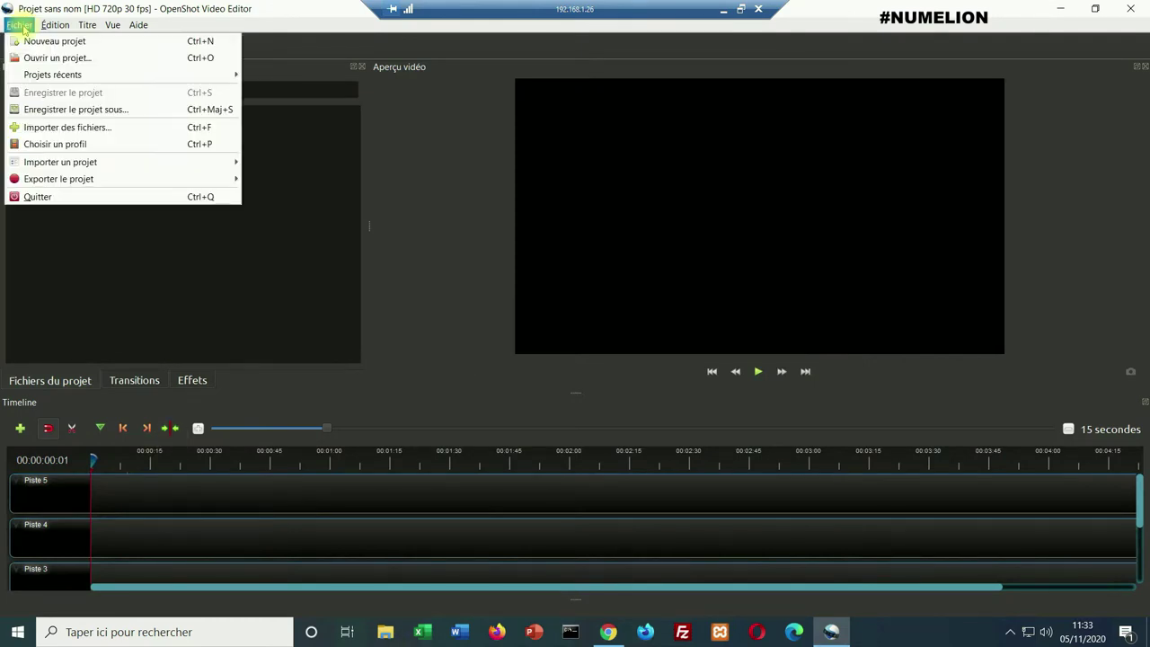
pyautogui.click(57, 131)
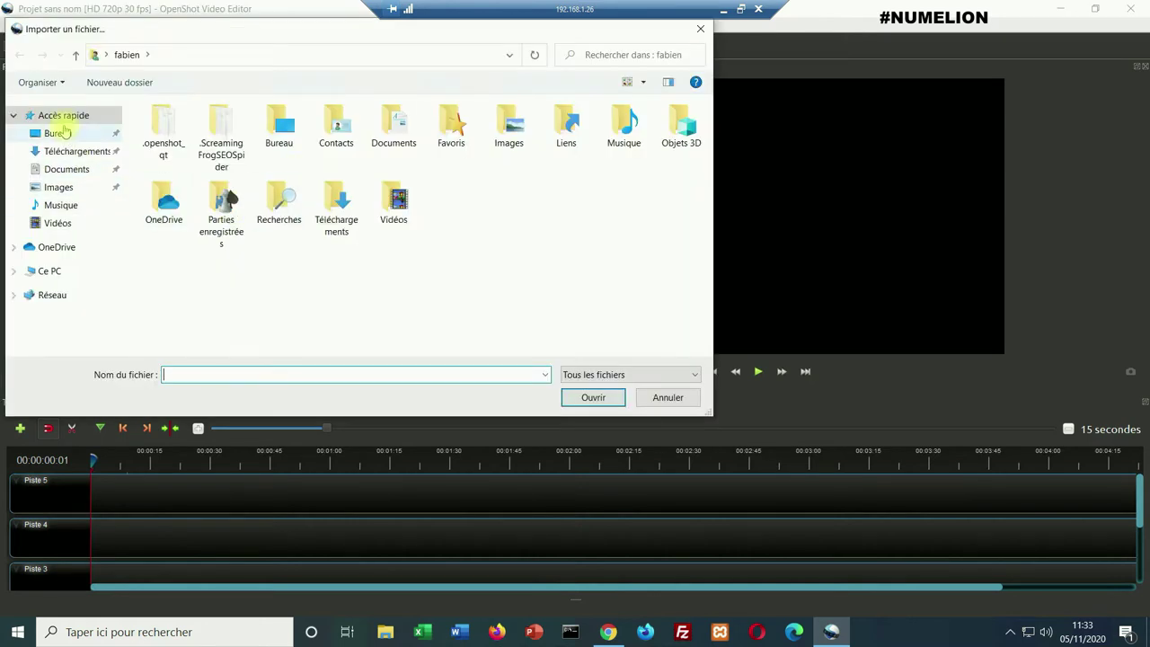
pyautogui.click(58, 133)
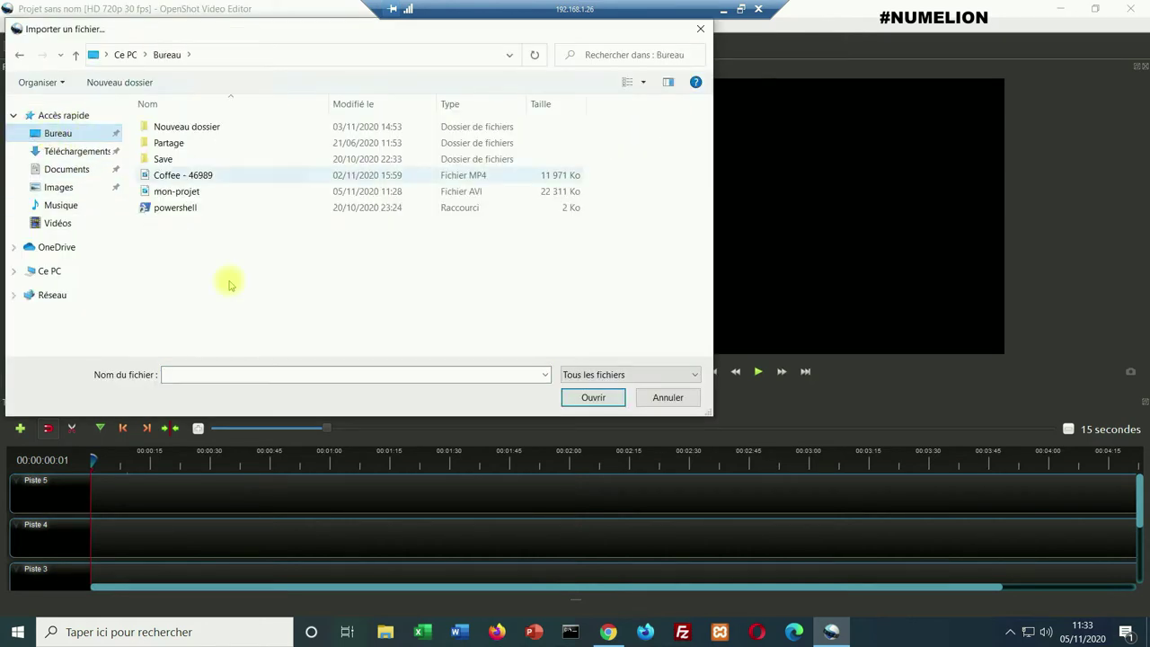
pyautogui.click(175, 175)
pyautogui.click(592, 397)
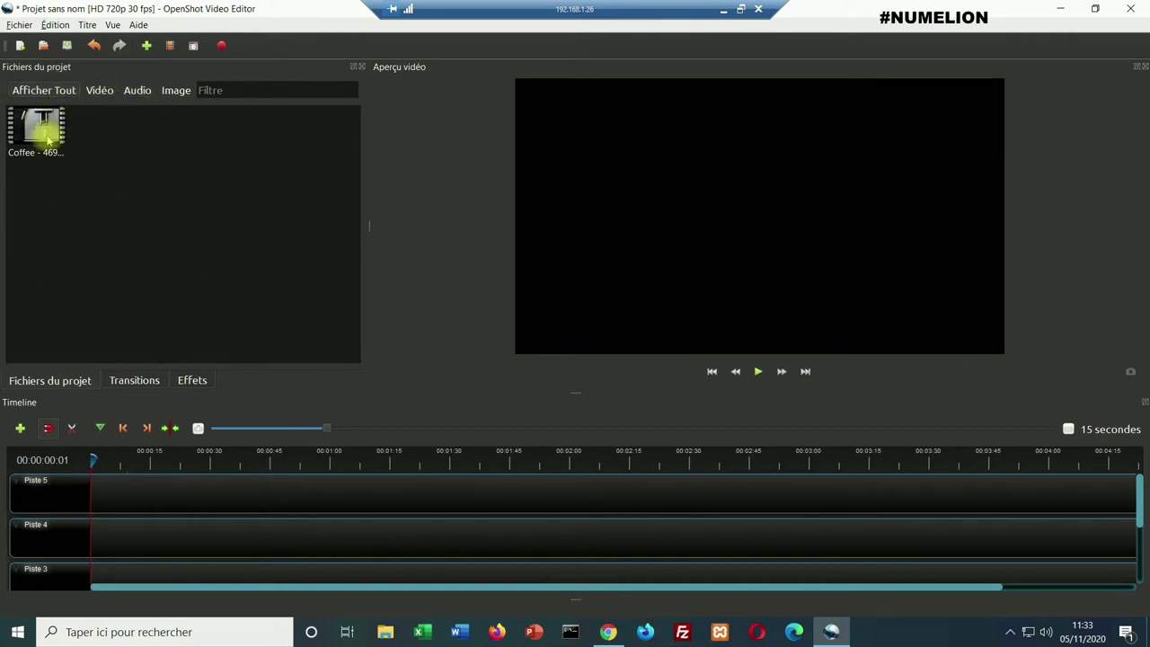
pyautogui.moveTo(44, 121); pyautogui.dragTo(77, 486)
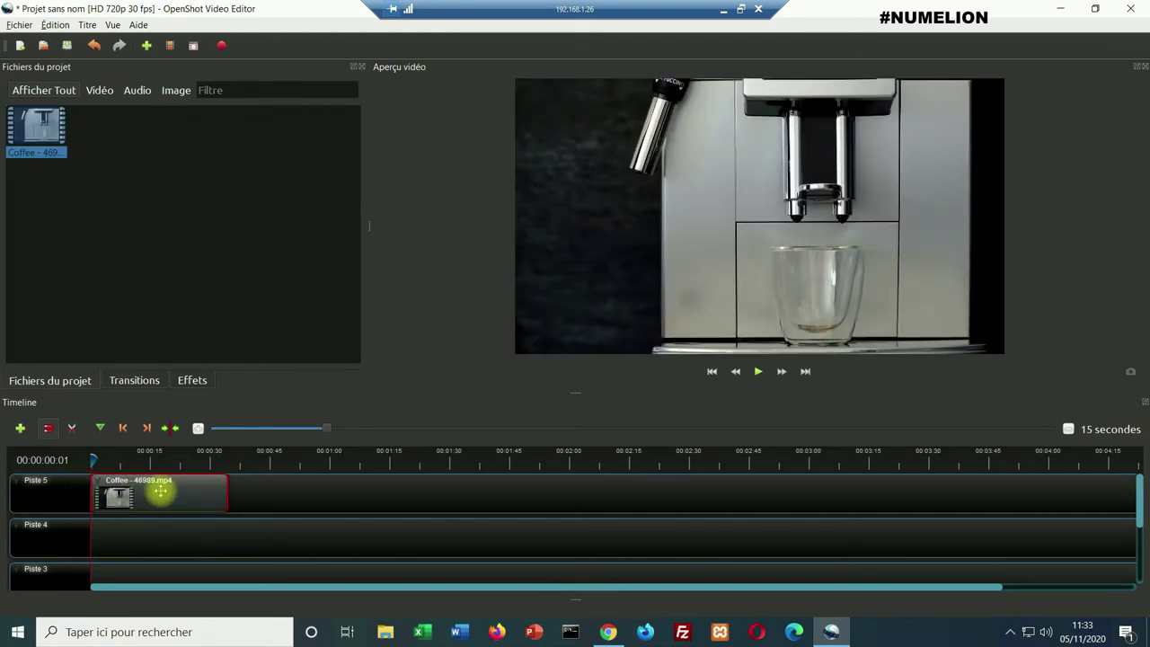
# Trim the coffee clip on Piste 5 at about 3 seconds, keeping only the right side of the cut.
pyautogui.moveTo(95, 462)
pyautogui.mouseDown()
pyautogui.moveTo(162, 461)
pyautogui.moveTo(103, 459)
pyautogui.mouseUp()
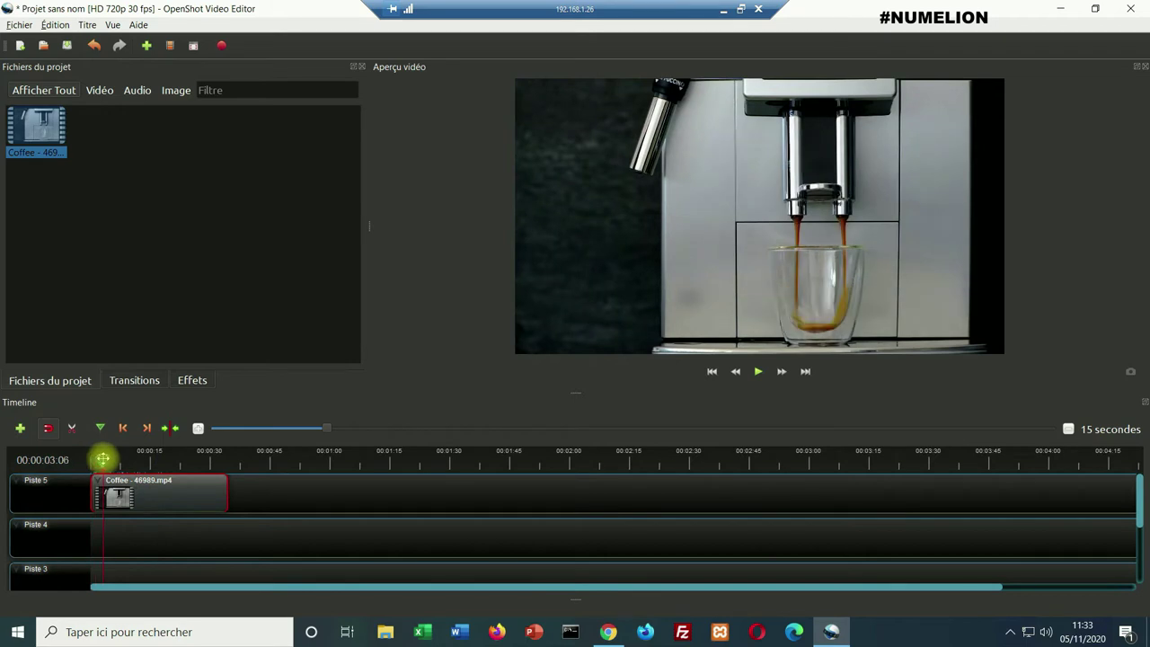
pyautogui.click(93, 45)
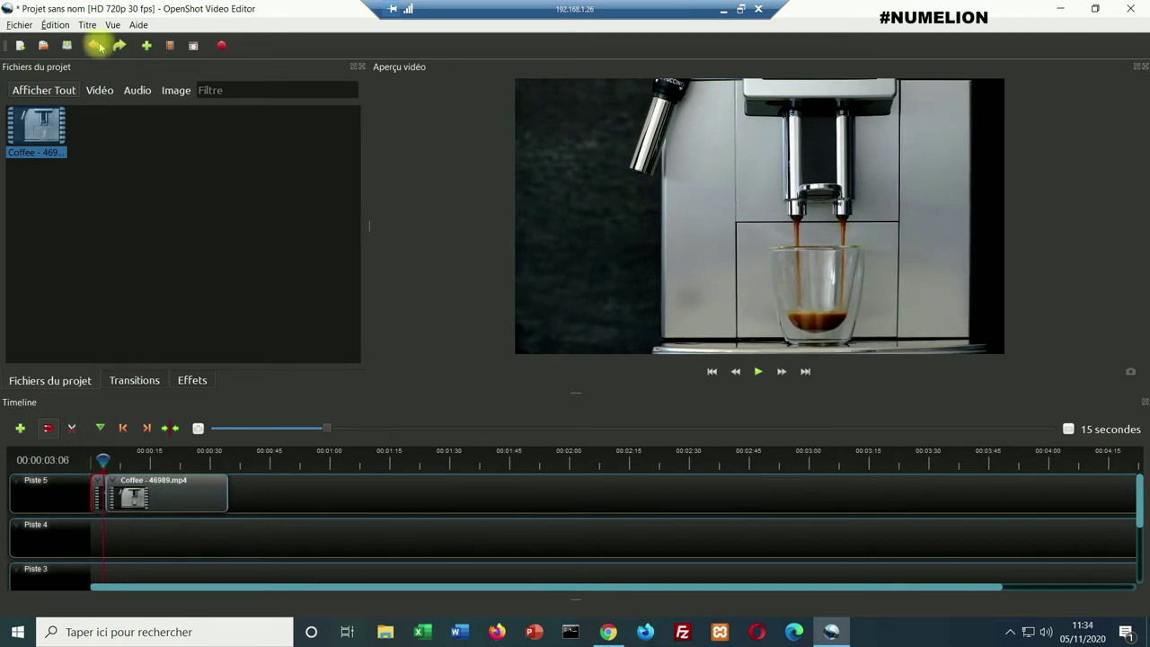
pyautogui.rightClick(107, 495)
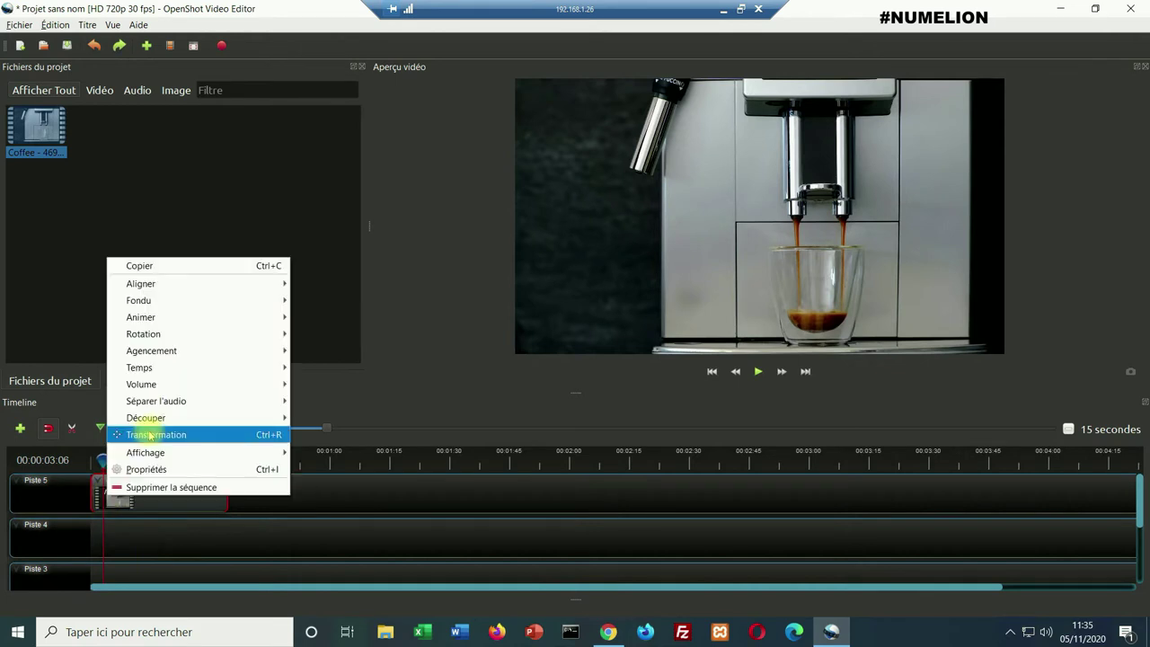
pyautogui.moveTo(151, 420)
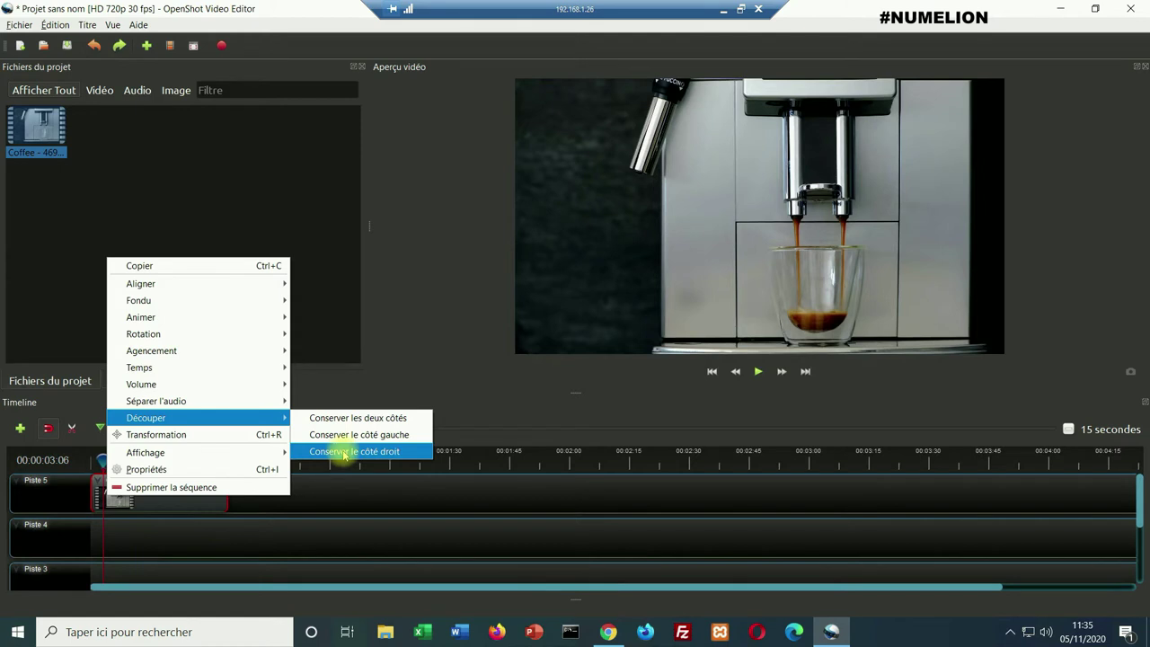
pyautogui.click(344, 452)
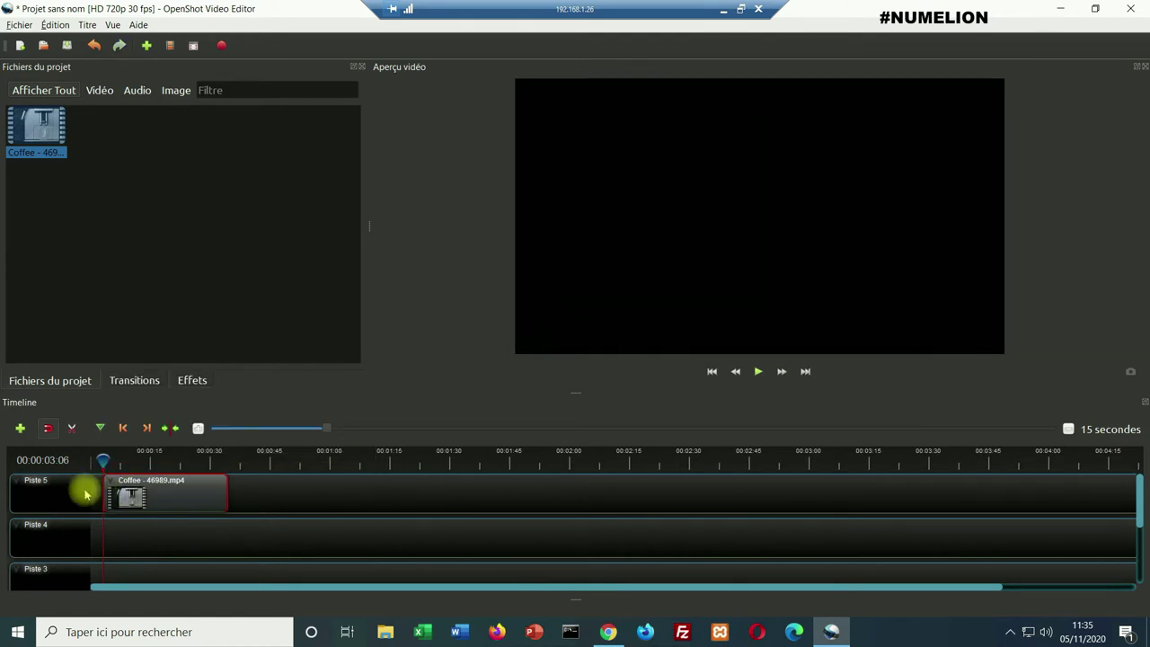
# Move the trimmed clip to the start of Piste 5 and cut it at about 10 seconds, keeping the left side.
pyautogui.moveTo(108, 490); pyautogui.dragTo(131, 462)
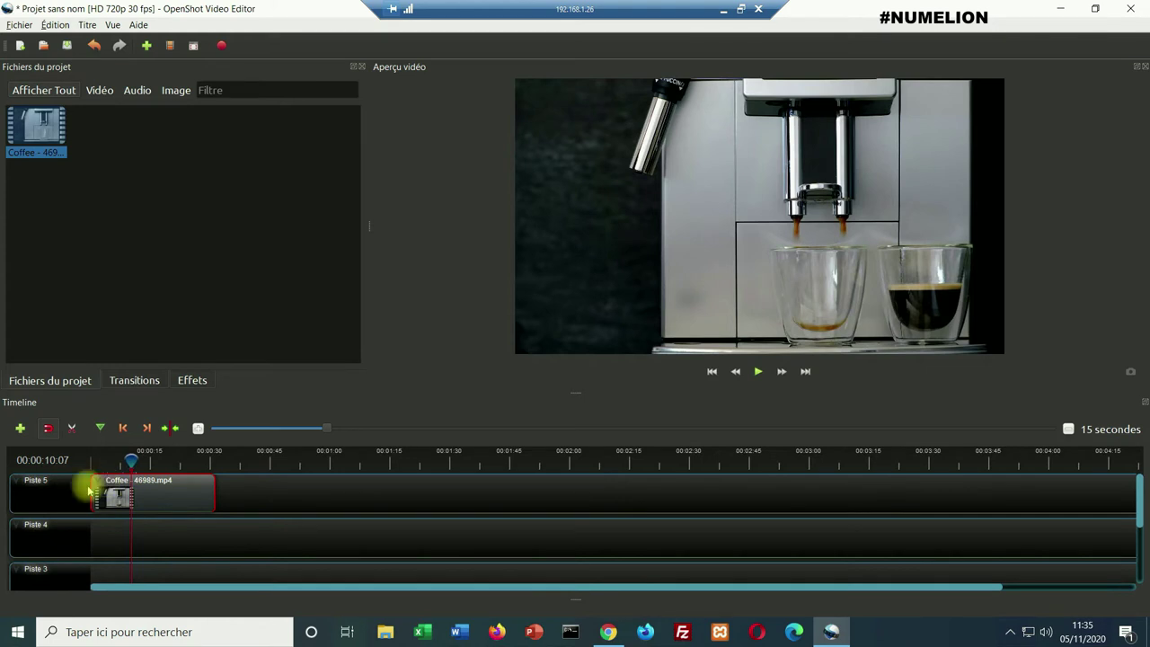
pyautogui.rightClick(132, 497)
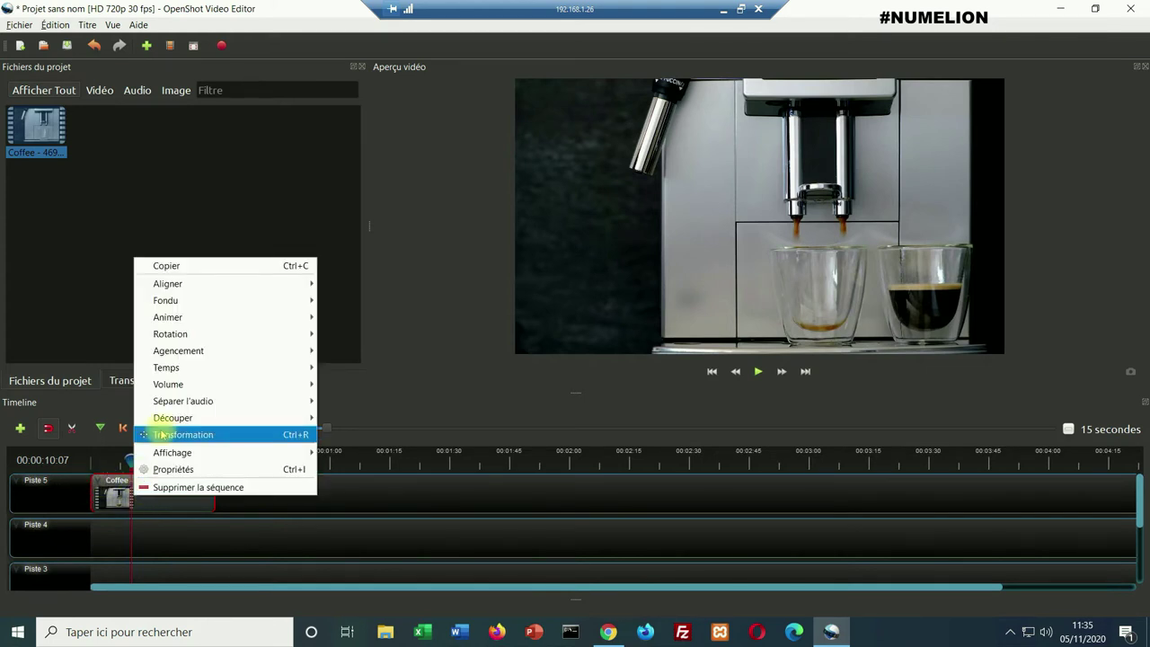
pyautogui.moveTo(165, 422)
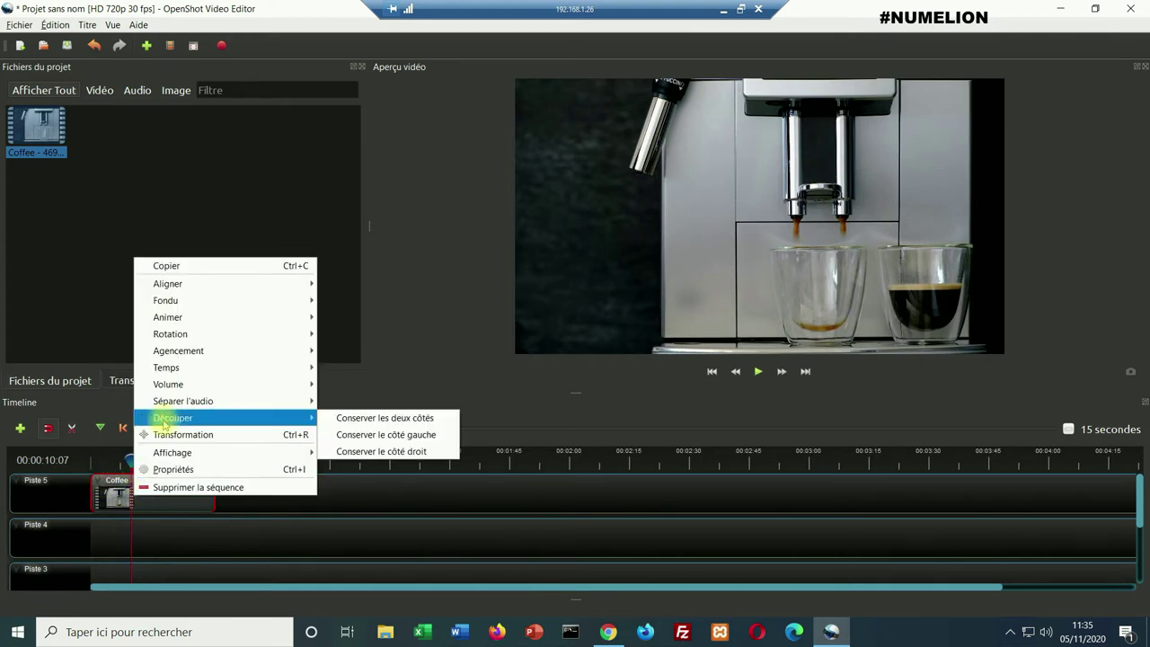
pyautogui.click(359, 435)
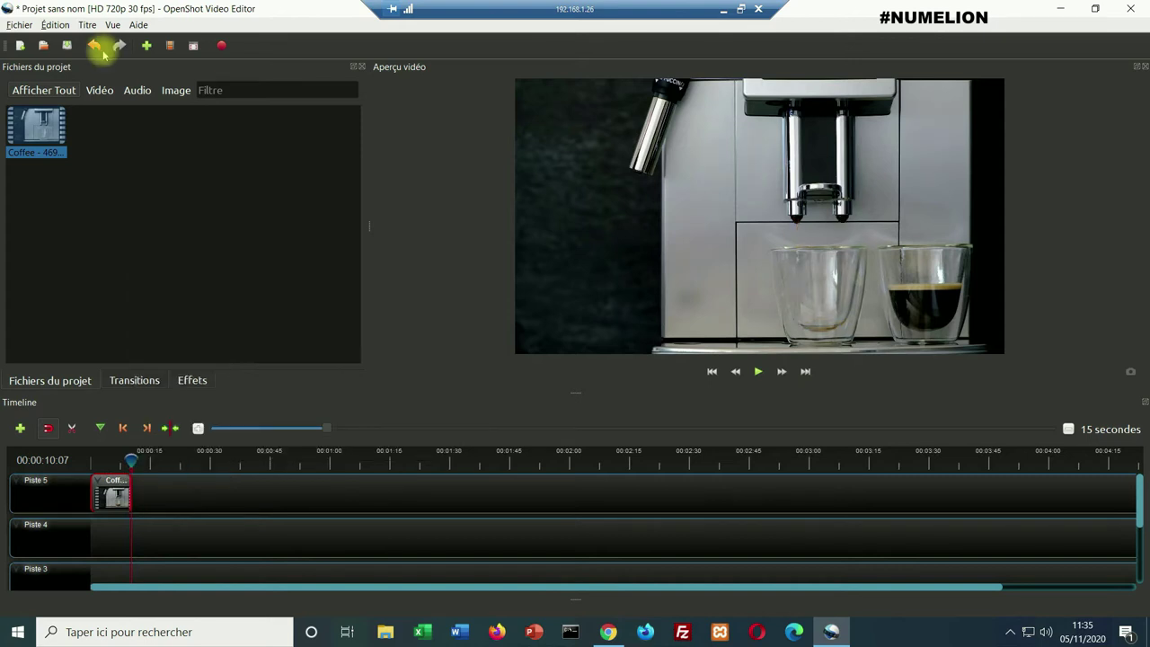
# Undo the trims and the move of the coffee clip on Piste 5.
pyautogui.click(95, 46)
pyautogui.click(94, 46)
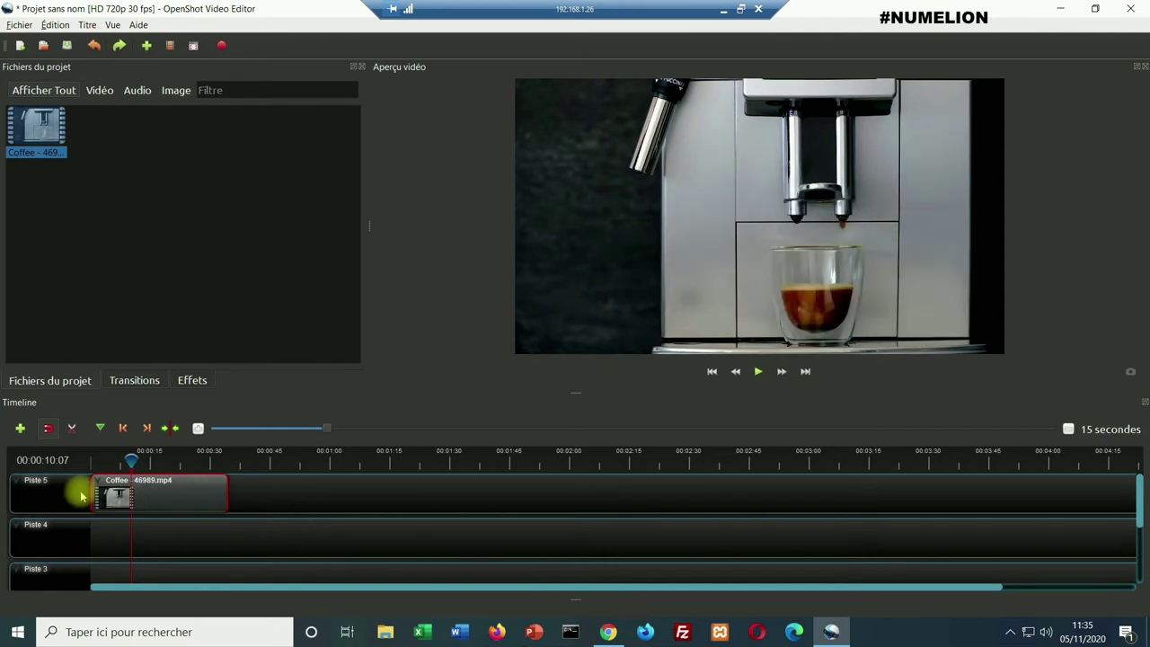
# Split the coffee clip on Piste 5 with the razor tool at about 5 seconds and about 20 seconds.
pyautogui.click(71, 428)
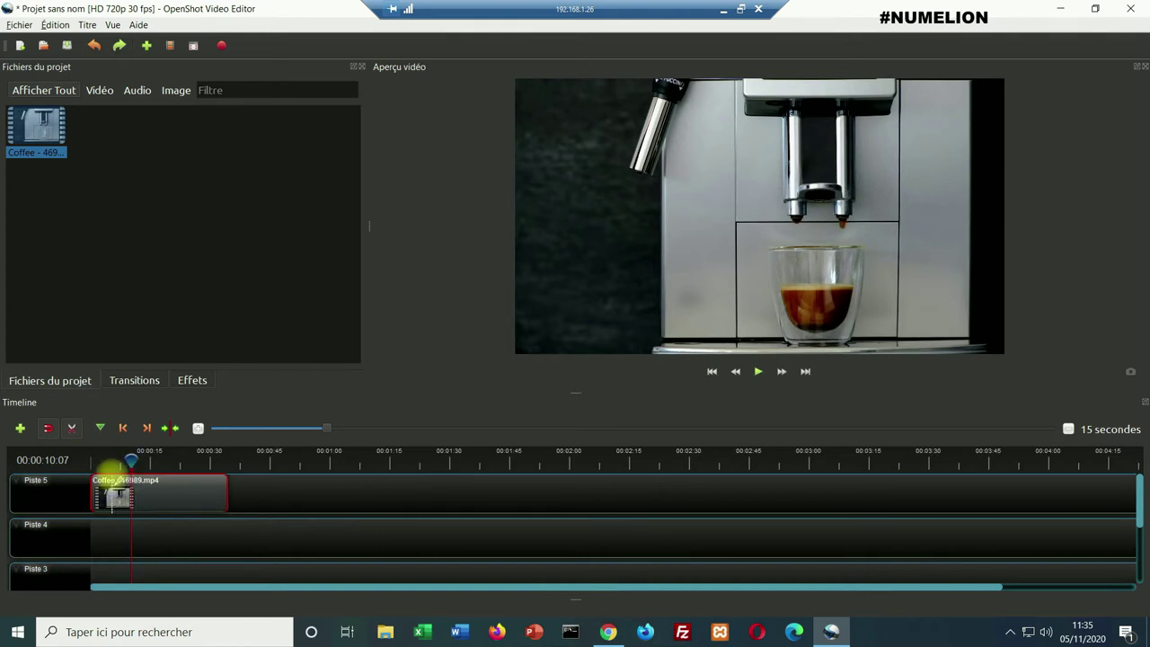
pyautogui.click(111, 492)
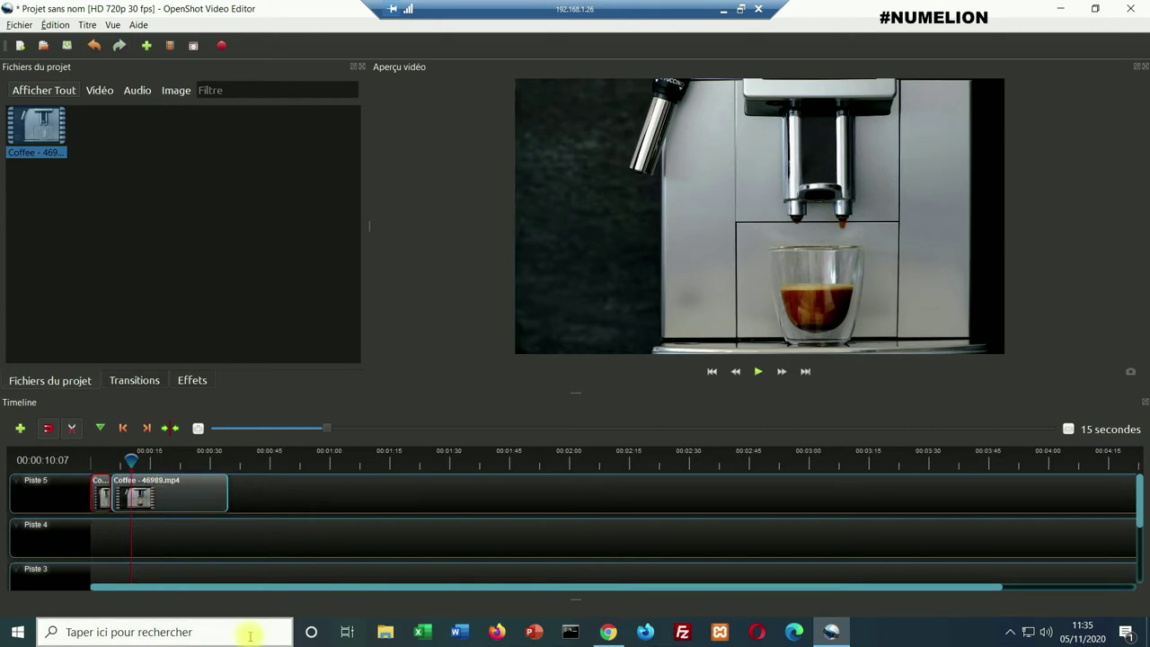
pyautogui.click(168, 494)
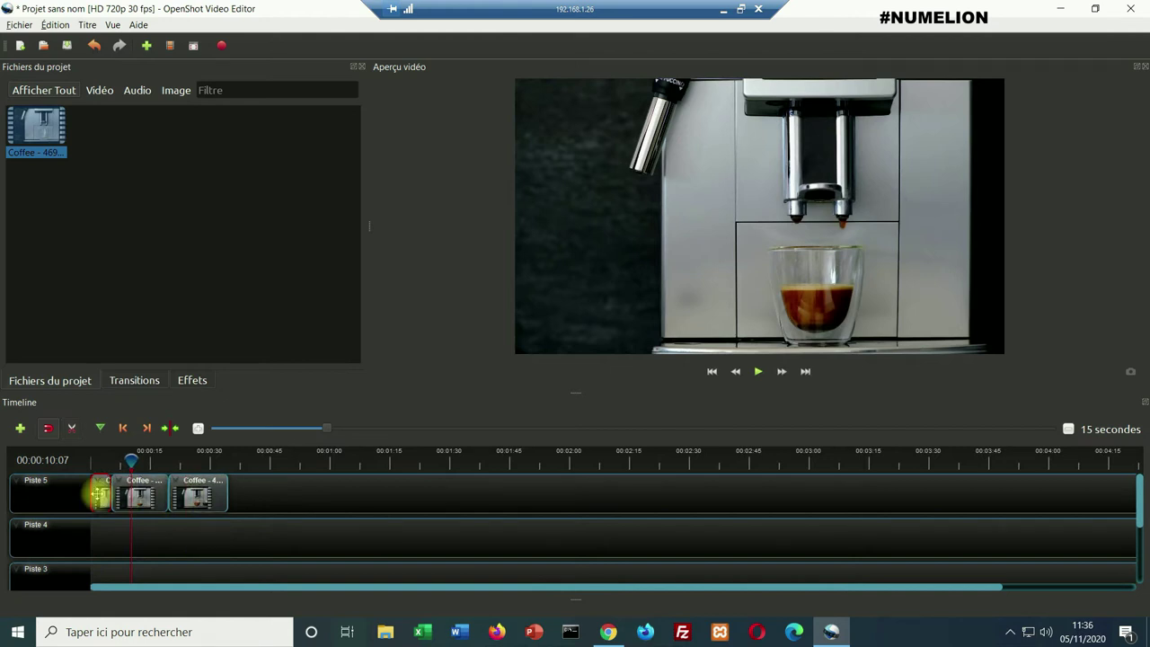
# Delete the first and last segments of the split clip and move the remaining middle segment to the start of Piste 5.
pyautogui.press('Delete')
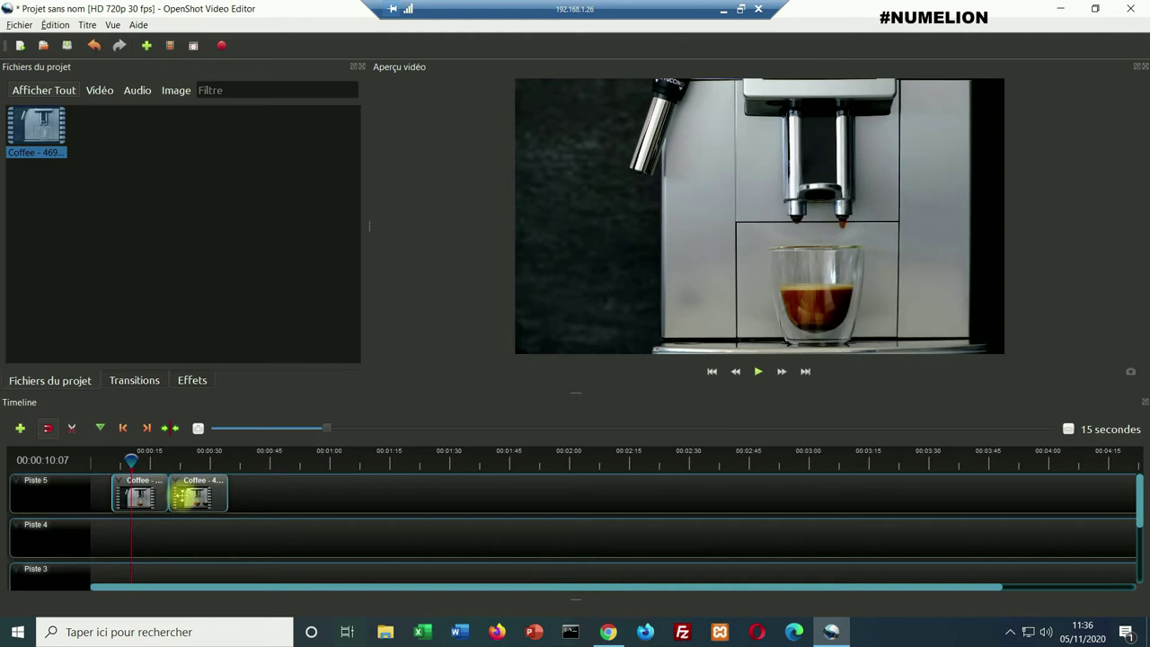
pyautogui.click(190, 492)
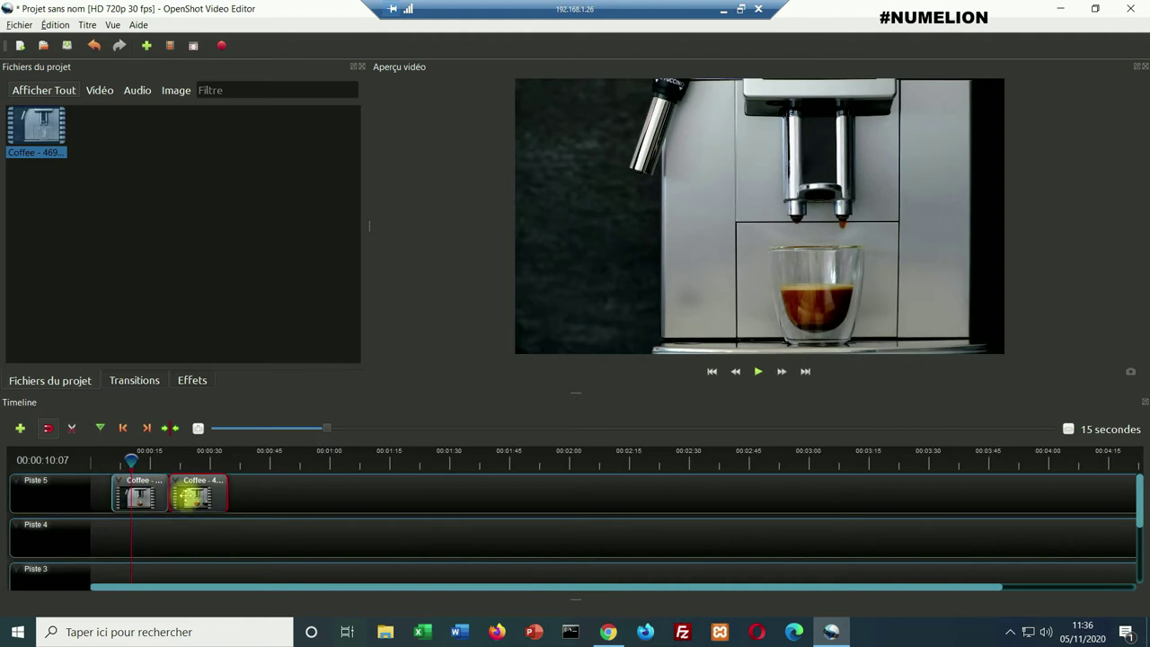
pyautogui.press('Delete')
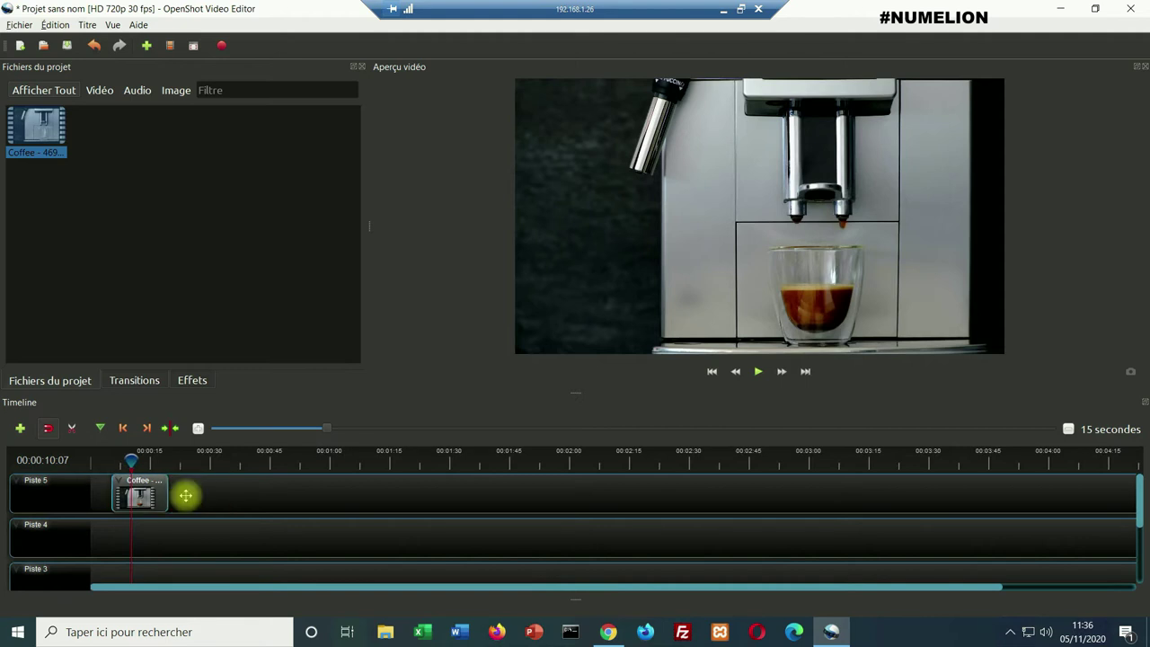
pyautogui.moveTo(185, 495); pyautogui.dragTo(163, 495)
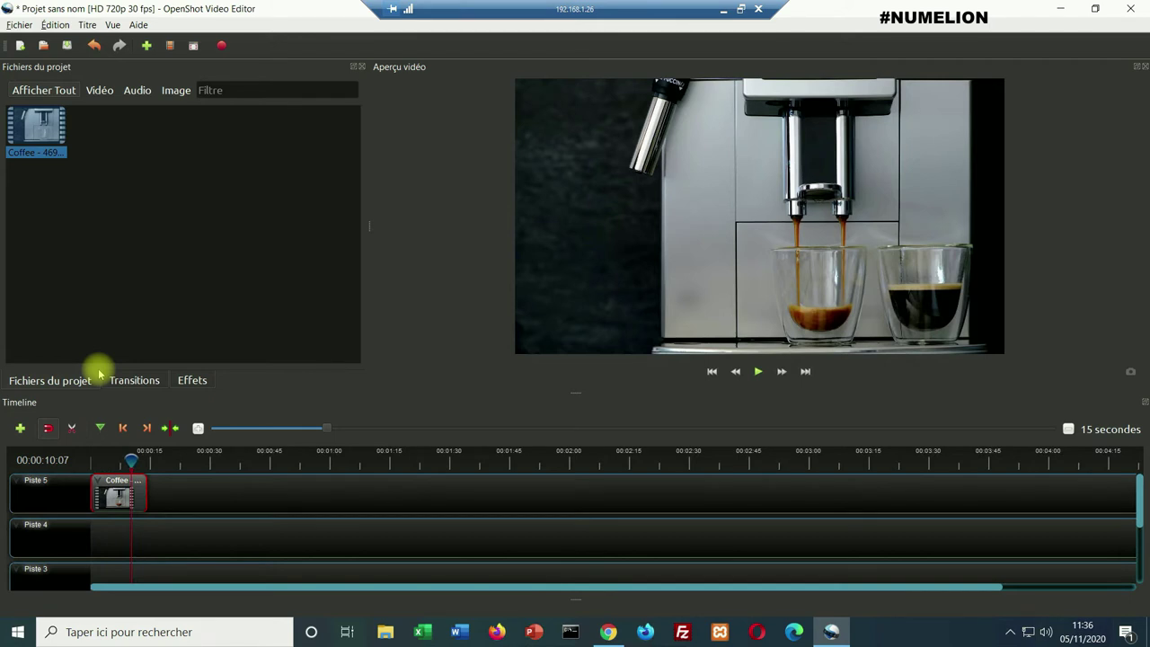
# Open the video export settings and name the output file video-extrait.
pyautogui.click(19, 25)
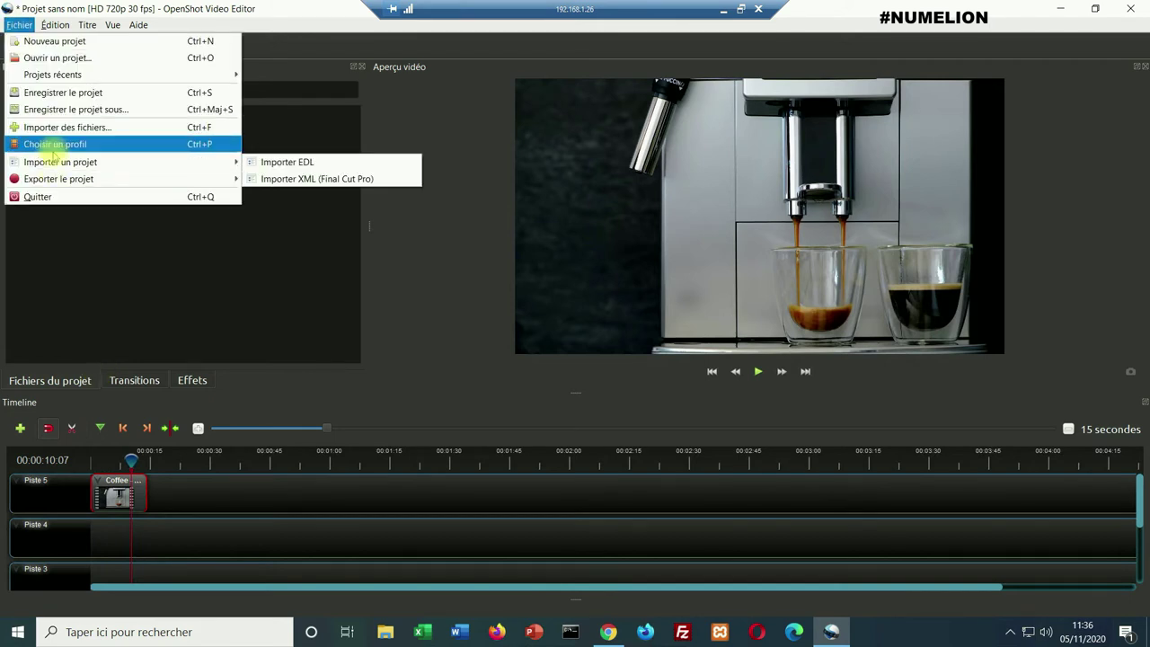
pyautogui.moveTo(54, 178)
pyautogui.click(311, 187)
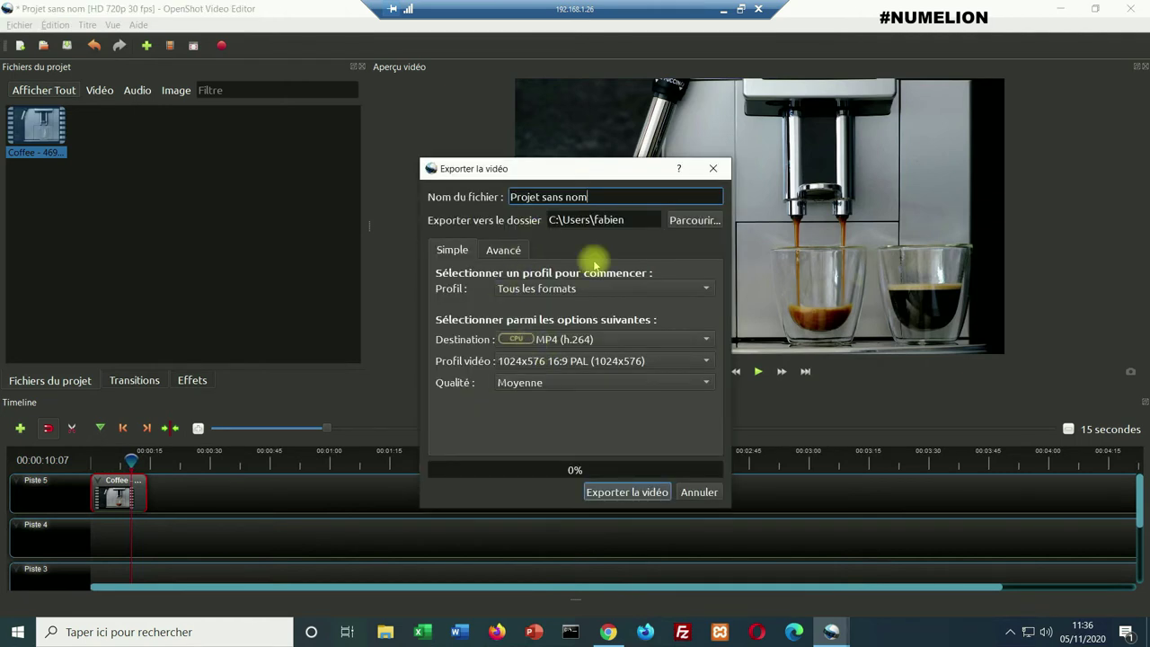
pyautogui.hotkey('ctrl', 'a')
pyautogui.write('video')
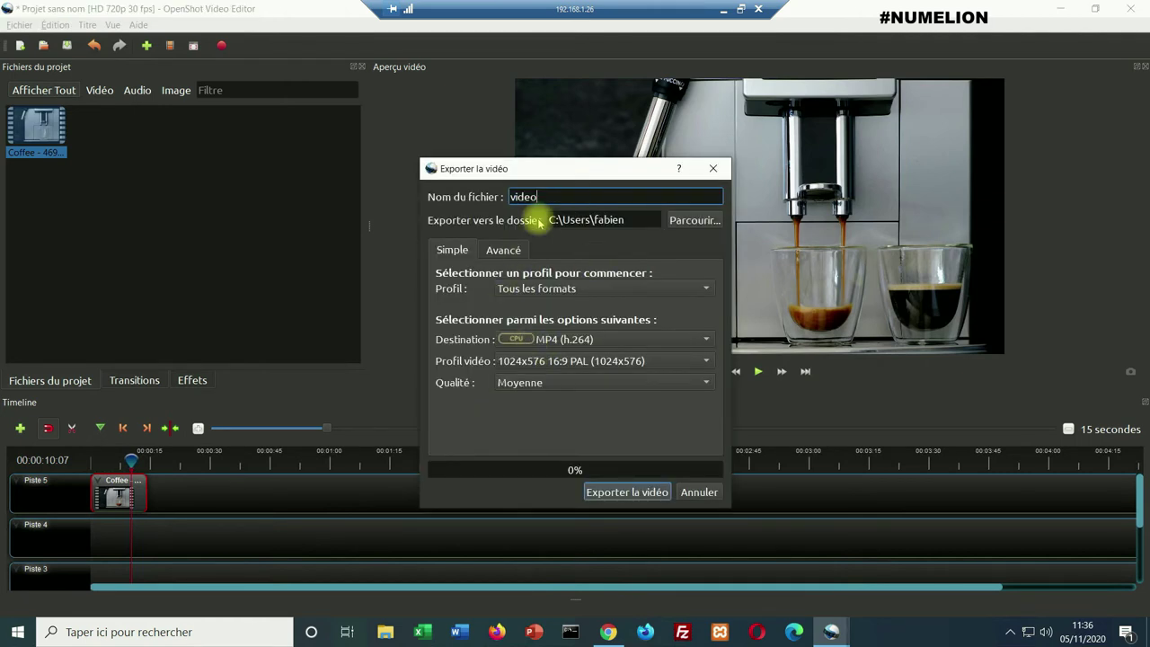
pyautogui.write('-extrait')
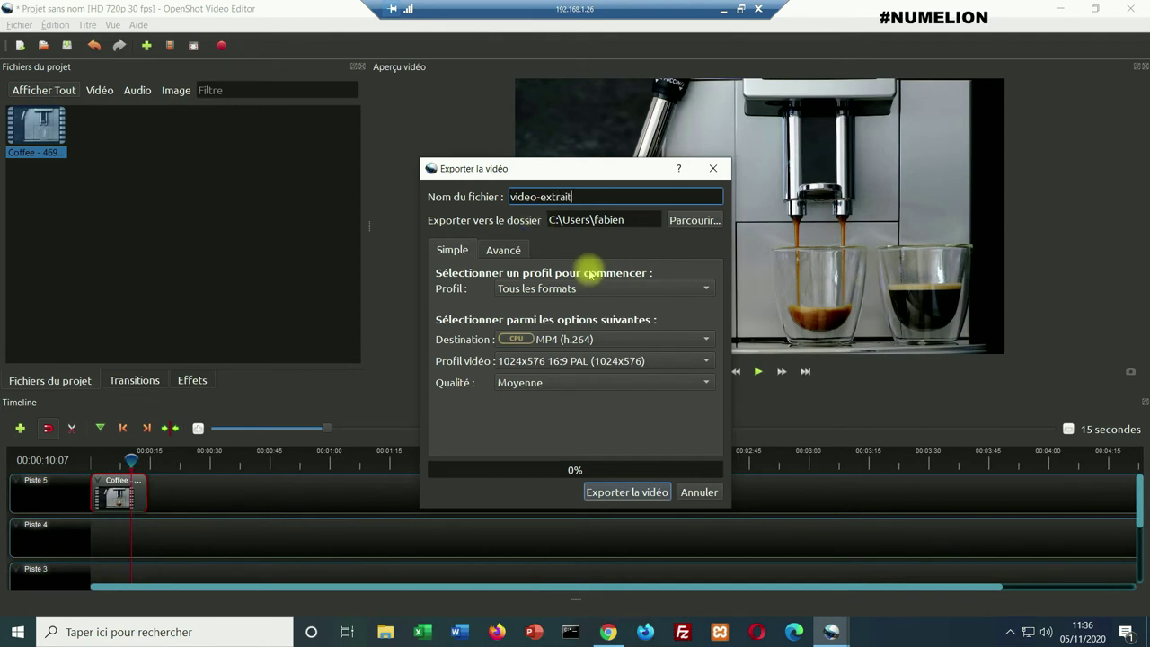
# Start exporting as MP4 (h.264) with the 1024x576 16:9 PAL profile and Moyenne quality, and cancel the running export.
pyautogui.click(579, 340)
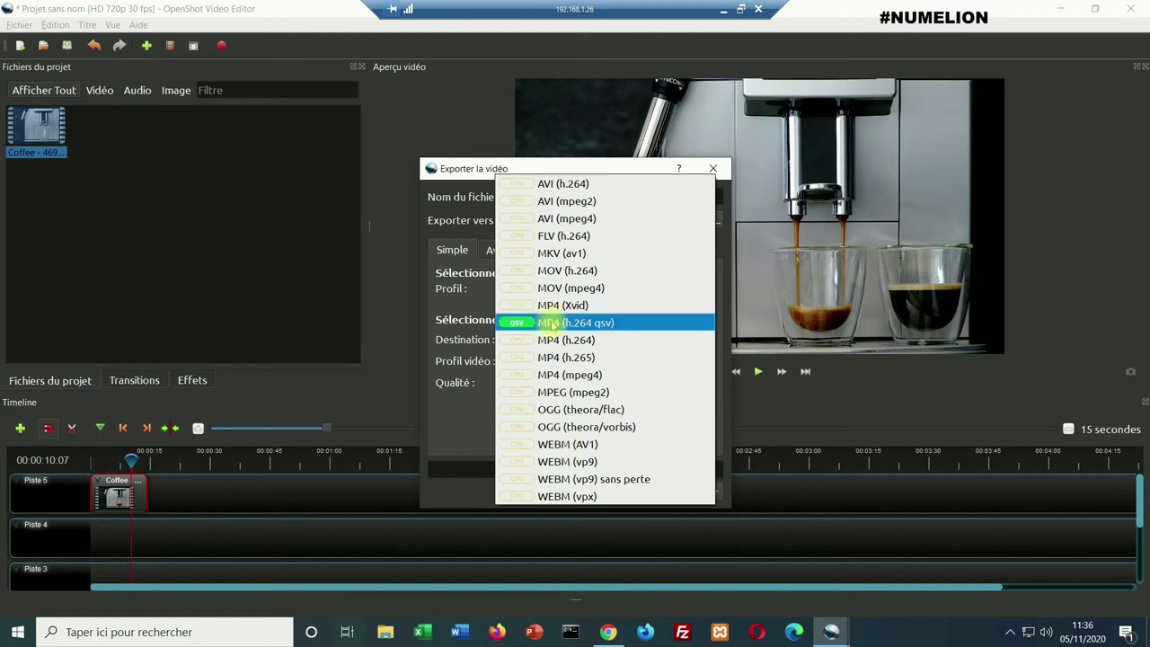
pyautogui.click(546, 340)
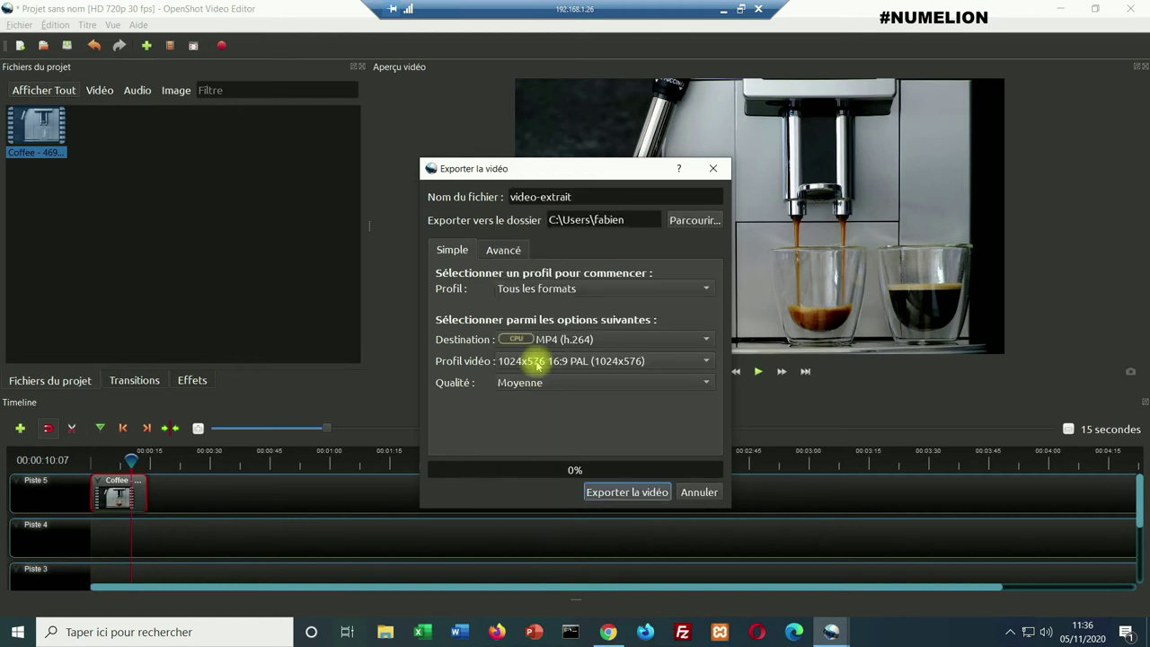
pyautogui.click(537, 362)
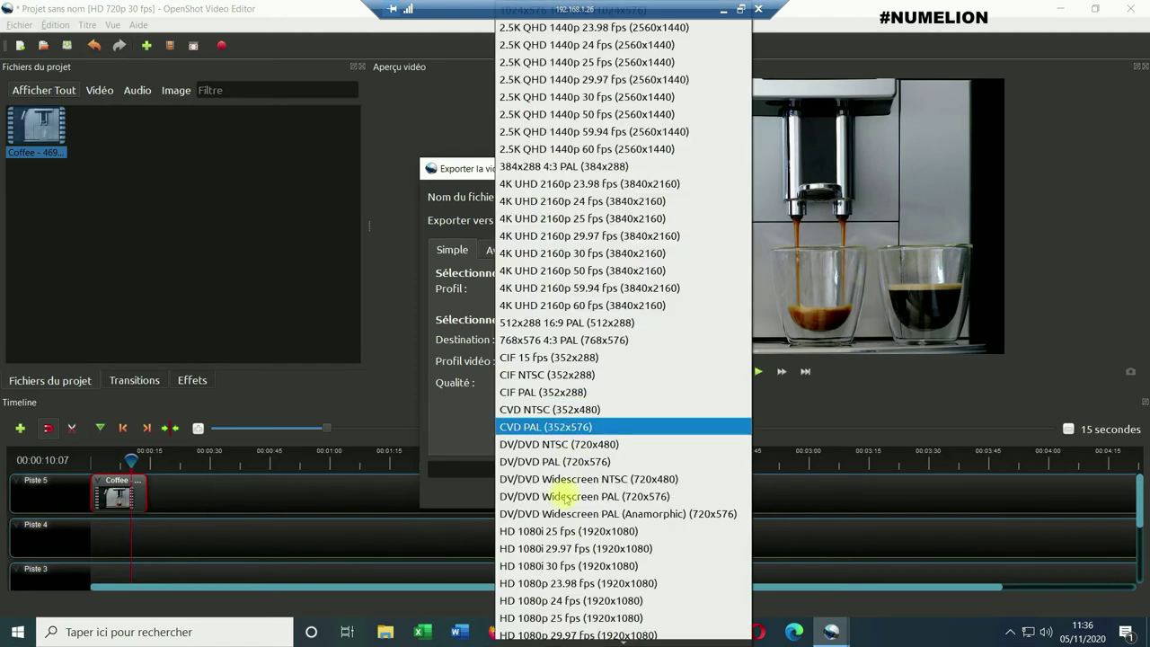
pyautogui.click(575, 549)
pyautogui.click(507, 383)
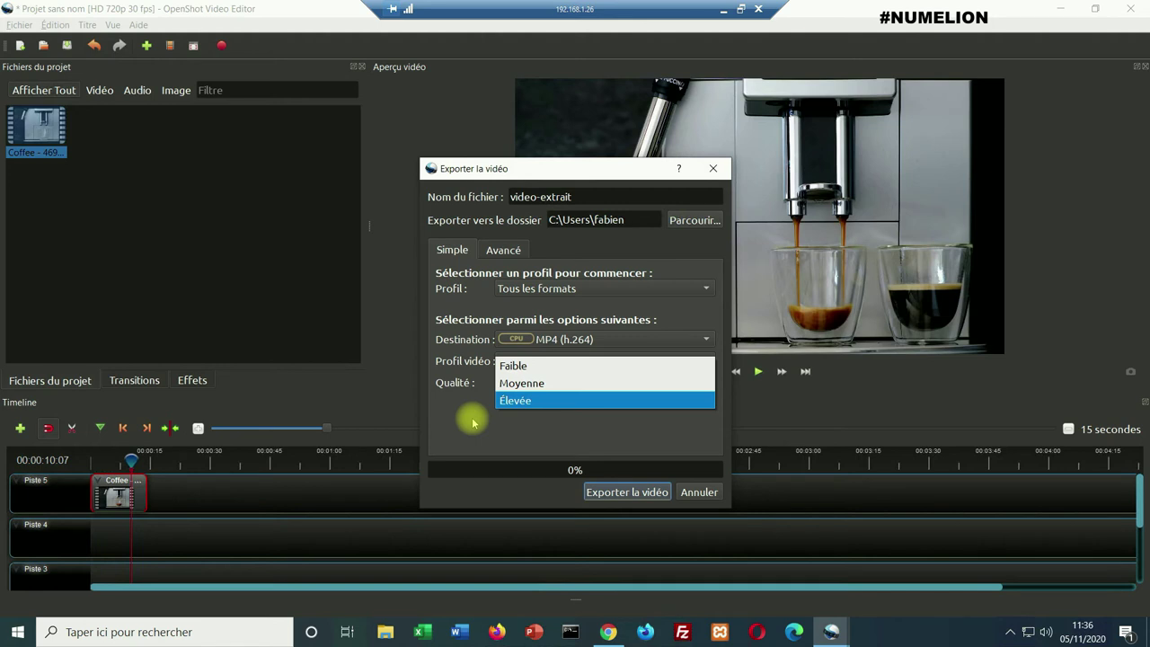
pyautogui.click(521, 382)
pyautogui.click(627, 491)
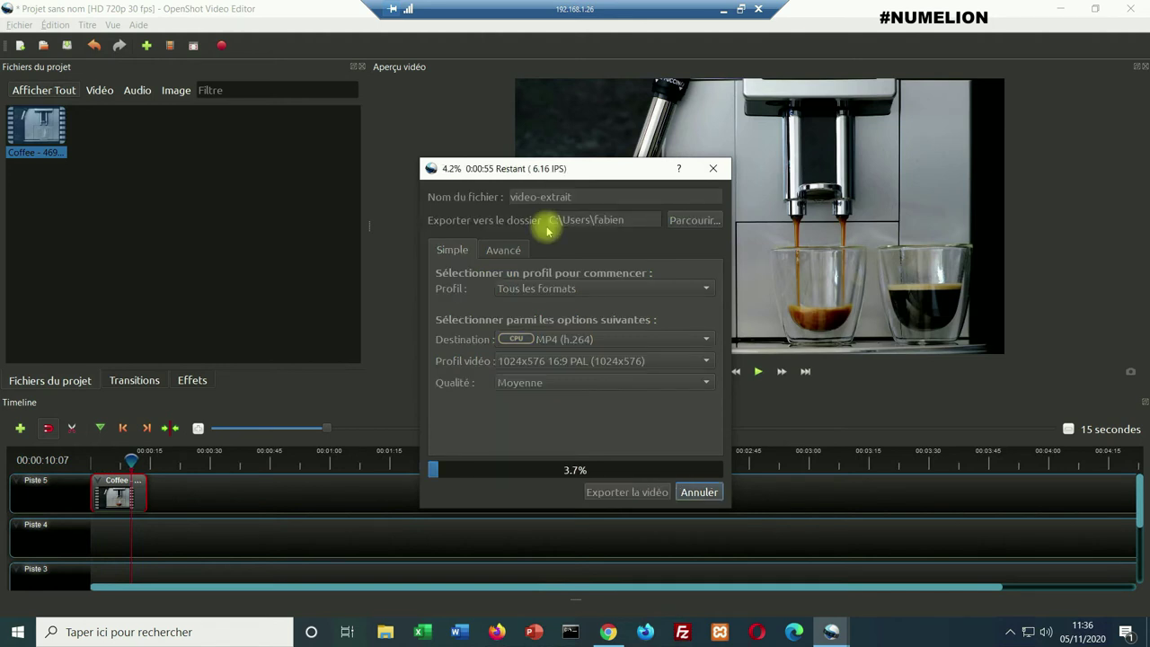
pyautogui.press('Escape')
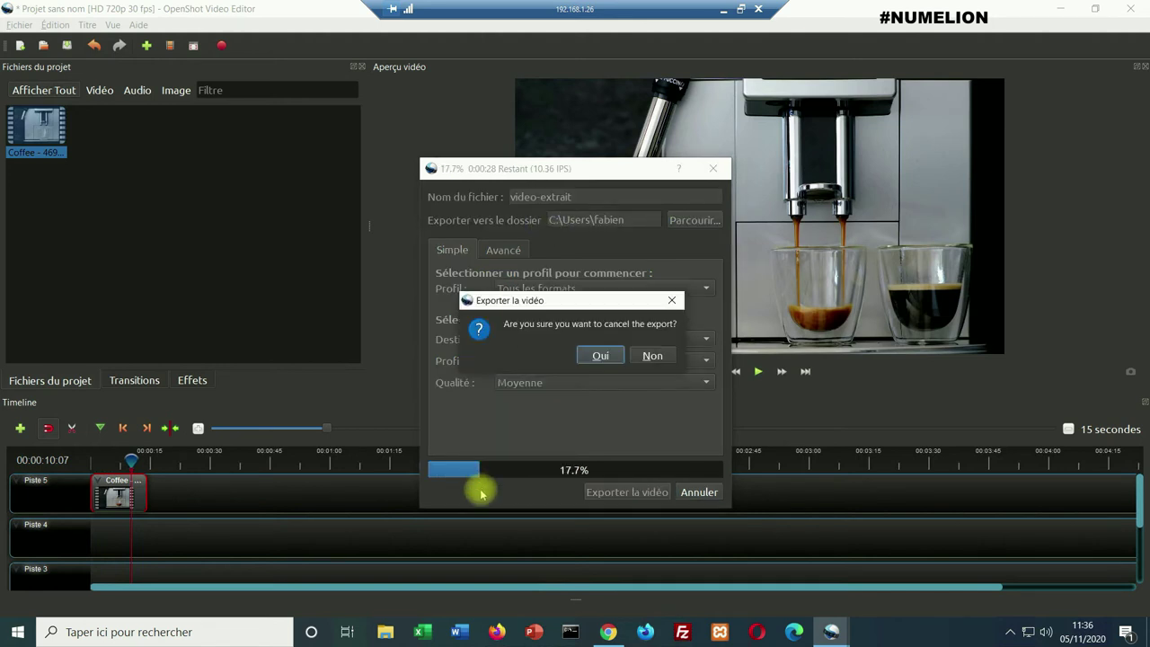
pyautogui.click(598, 354)
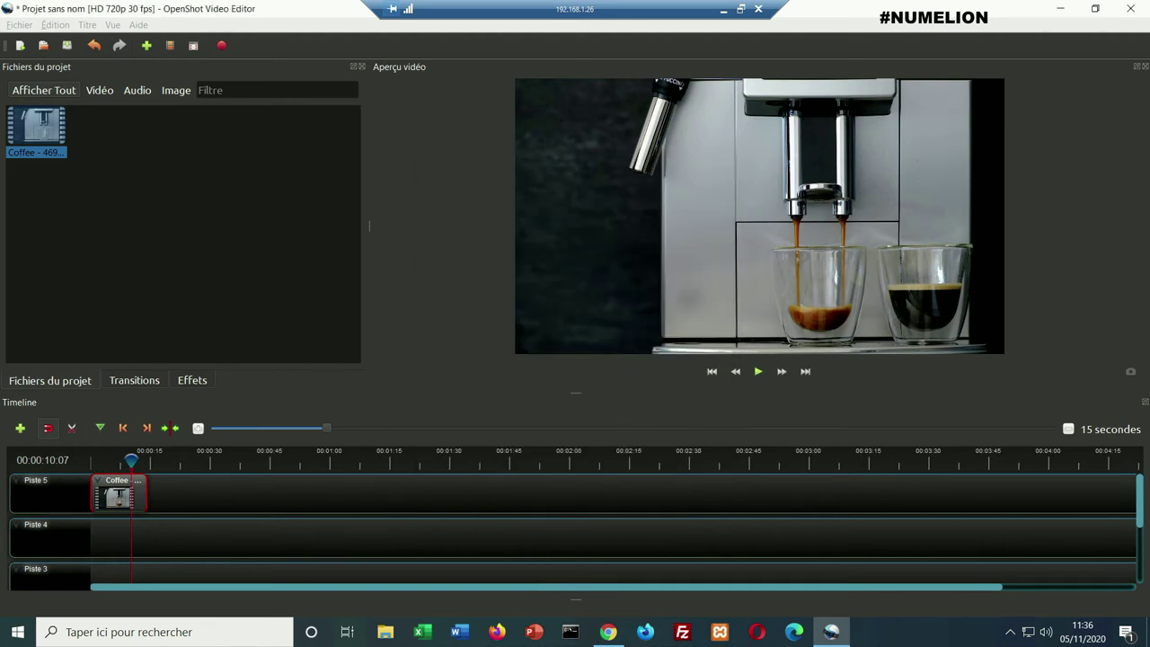
# Reopen the video export settings and enter video-extrait as the output file name.
pyautogui.click(19, 24)
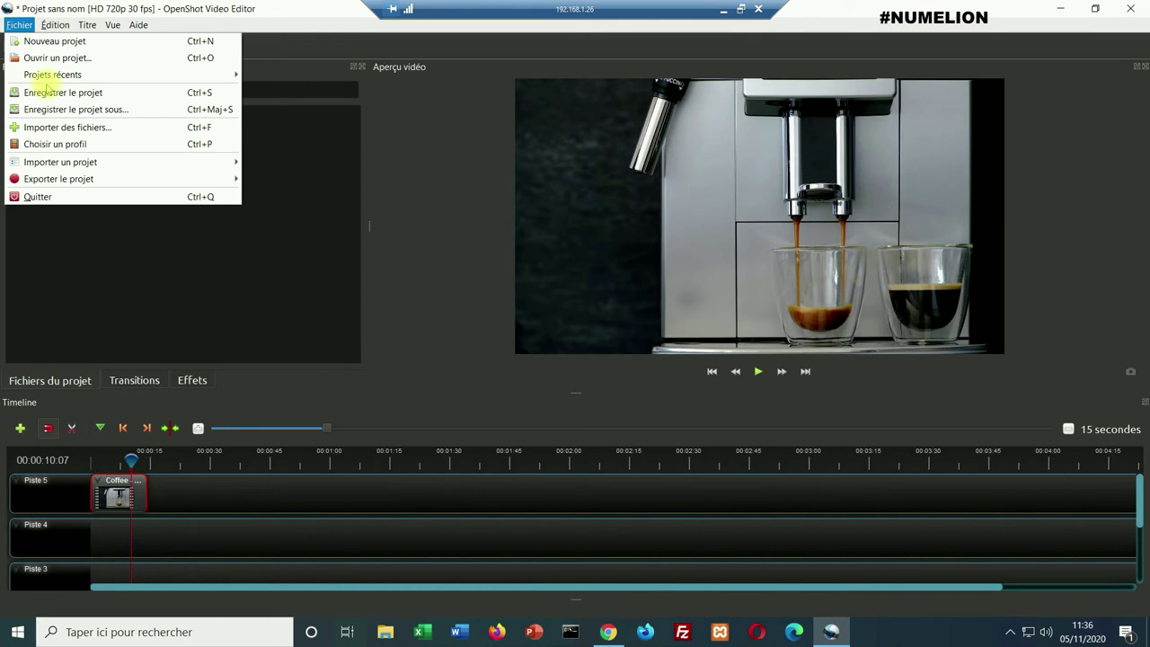
pyautogui.press('Escape')
pyautogui.hotkey('ctrl', 'e')
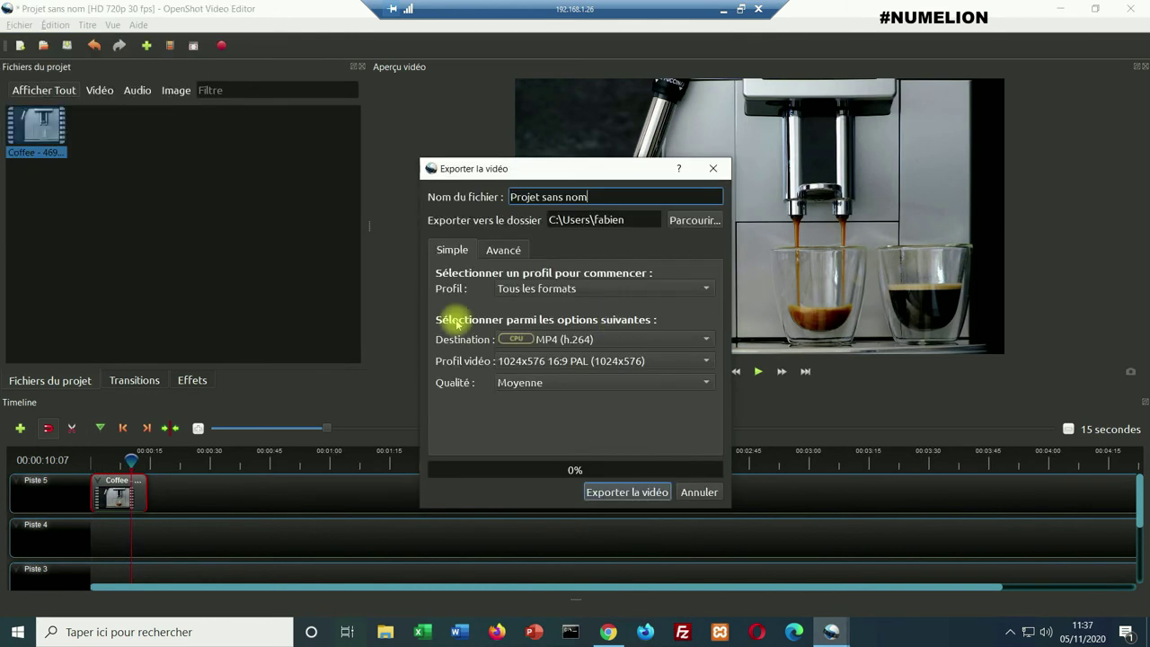
pyautogui.moveTo(629, 196); pyautogui.dragTo(508, 197)
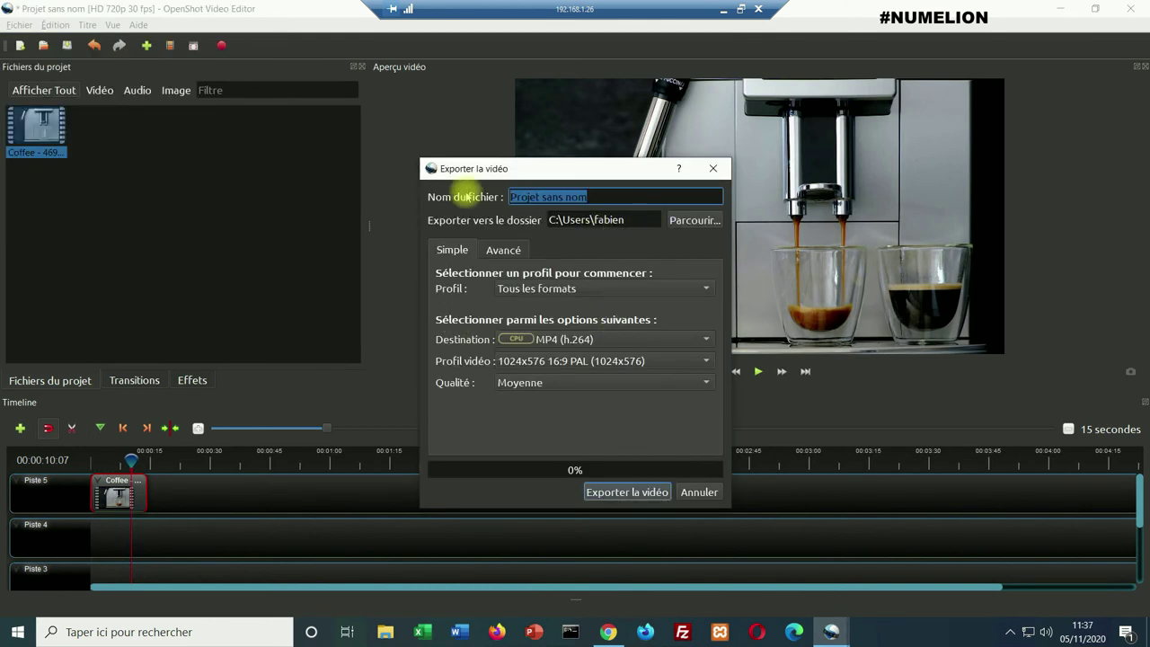
pyautogui.write('video')
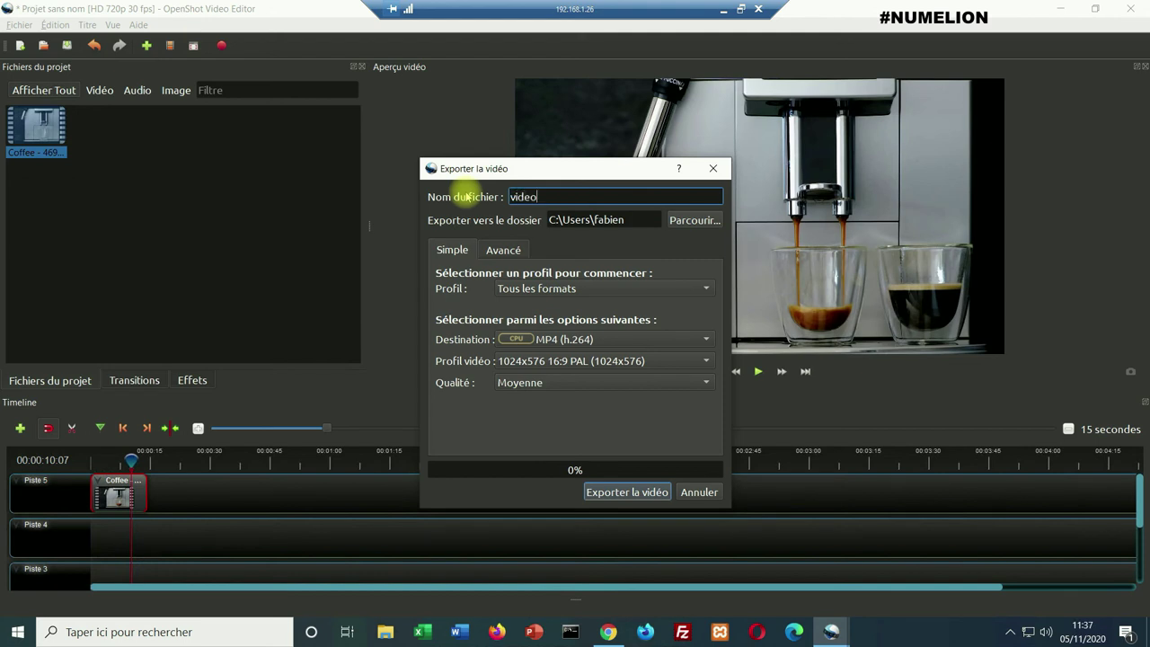
pyautogui.write('-extrait')
# Set the export folder to the Desktop (Bureau) and export the video as MP4 (h.264), closing the export window when it completes.
pyautogui.click(697, 223)
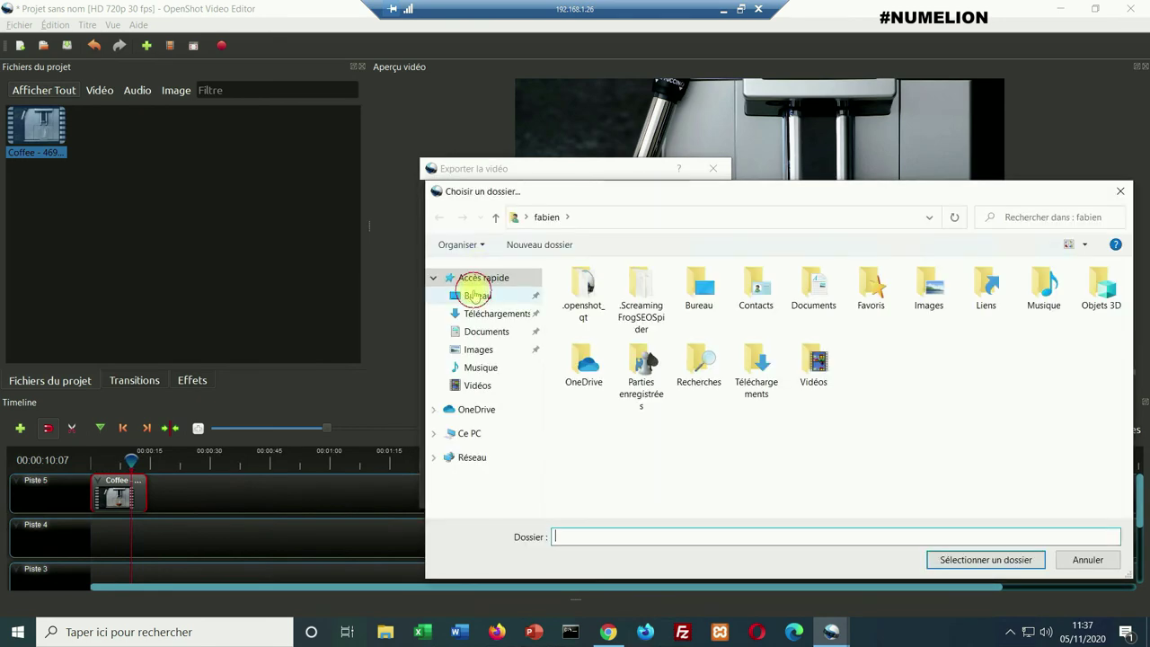
pyautogui.click(476, 295)
pyautogui.click(985, 560)
pyautogui.click(627, 492)
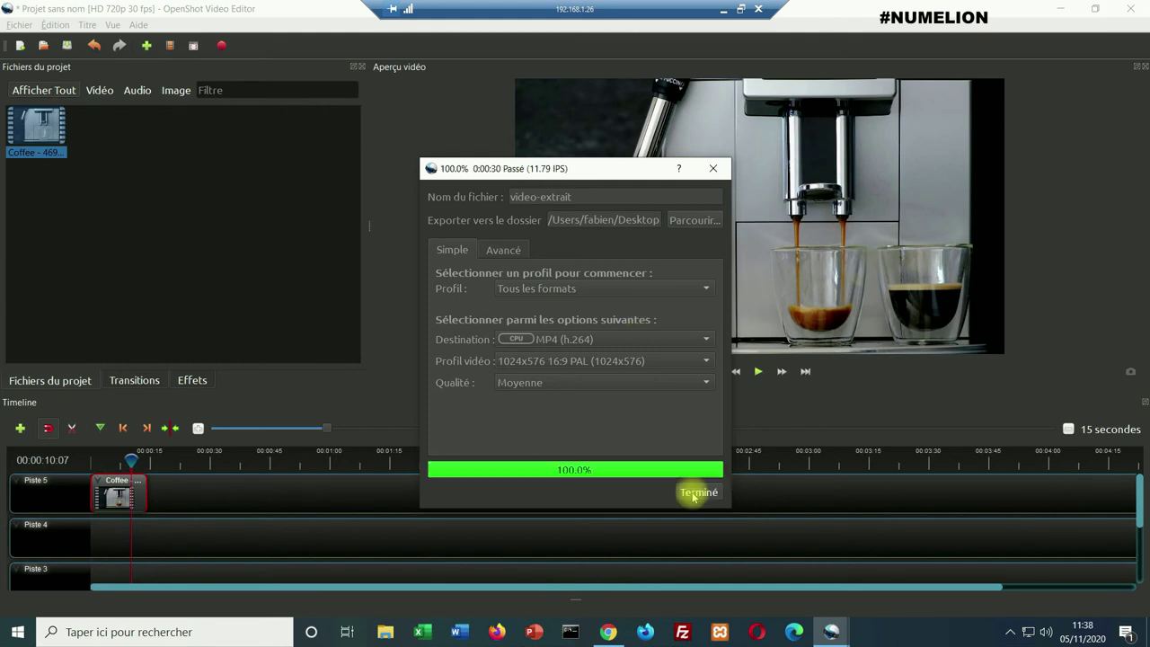
pyautogui.click(684, 495)
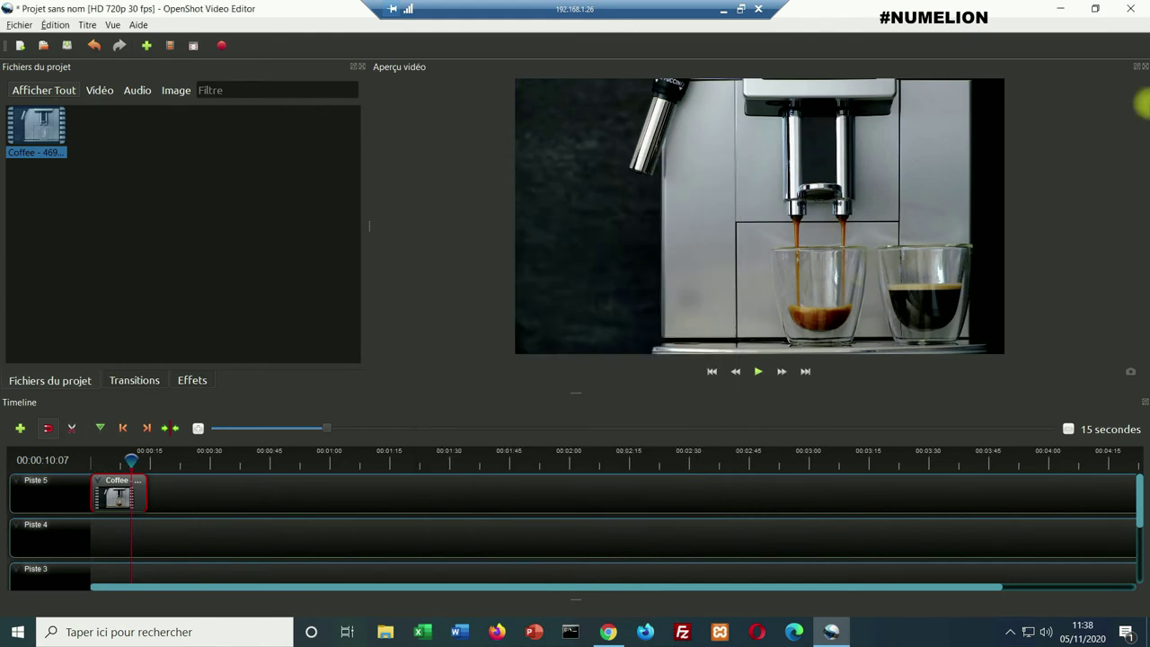
# Minimize the open windows and play the exported video-extrait file from the desktop in VLC media player, dismissing its privacy dialog.
pyautogui.click(1066, 12)
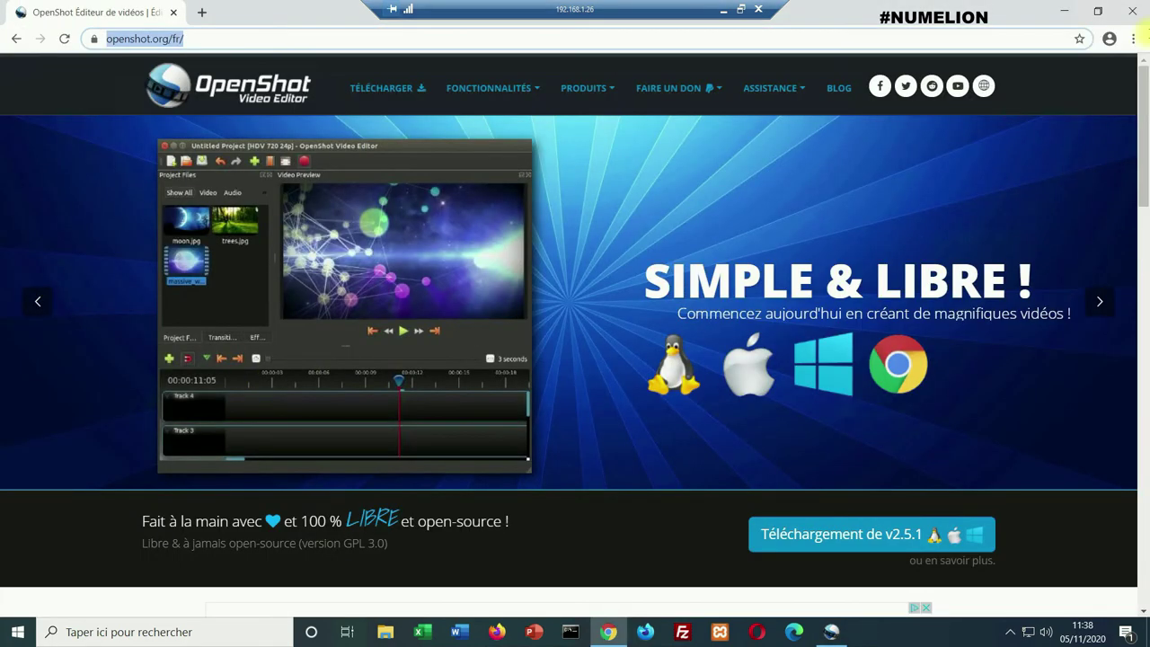
pyautogui.click(1063, 11)
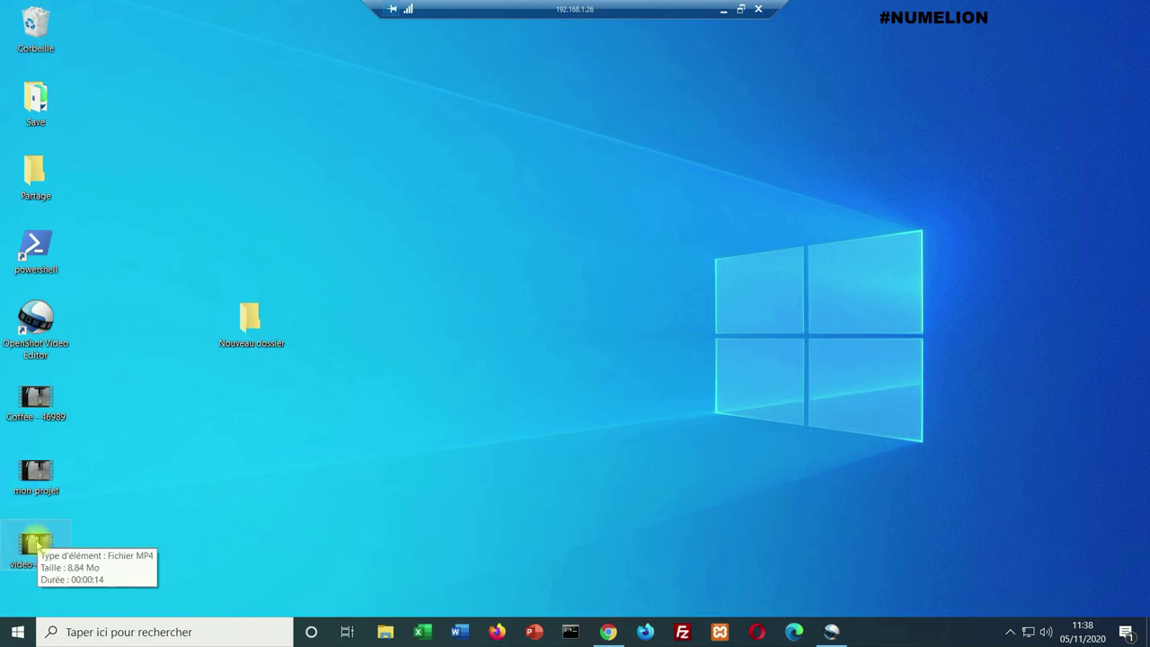
pyautogui.doubleClick(36, 543)
pyautogui.click(571, 360)
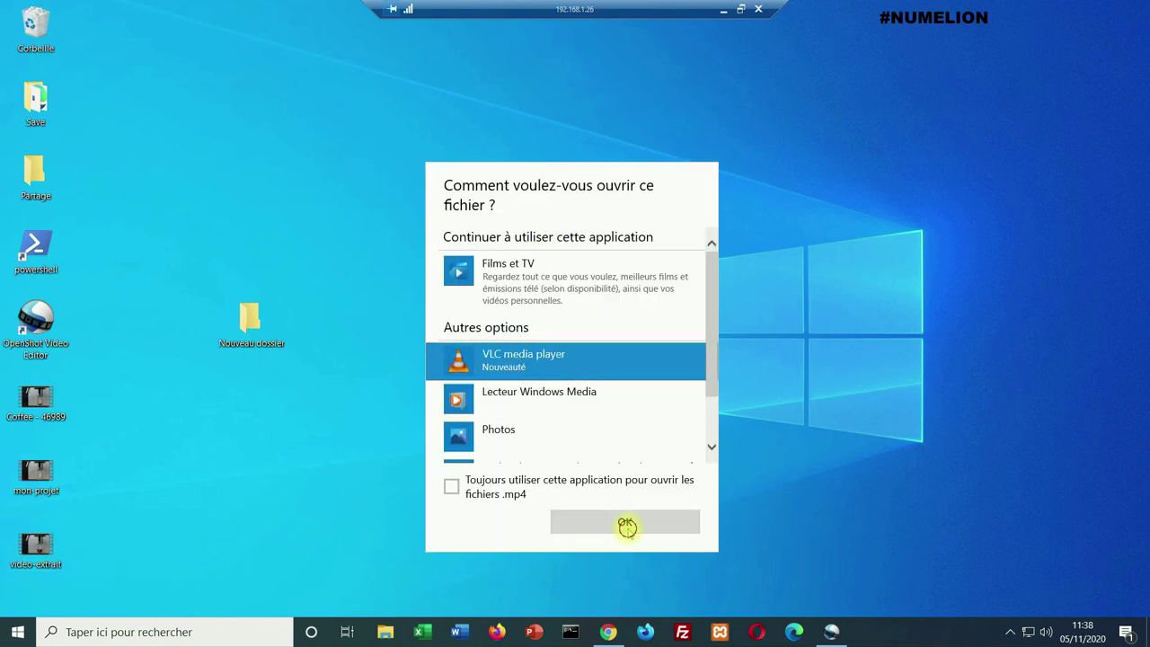
pyautogui.click(626, 522)
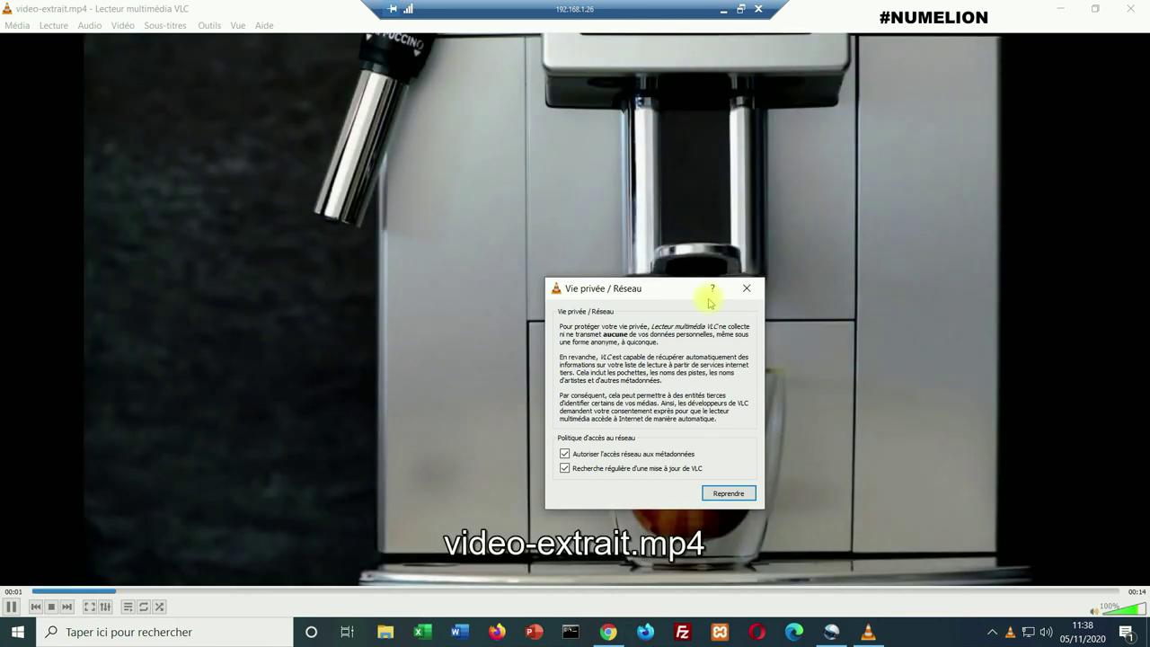
pyautogui.click(747, 289)
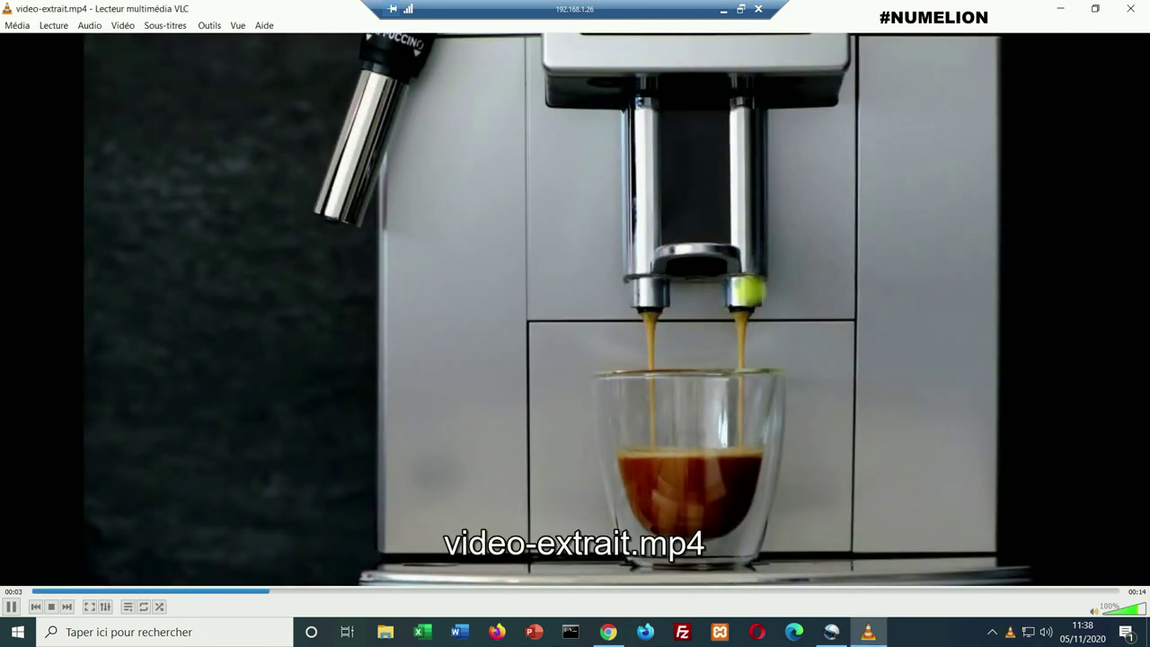